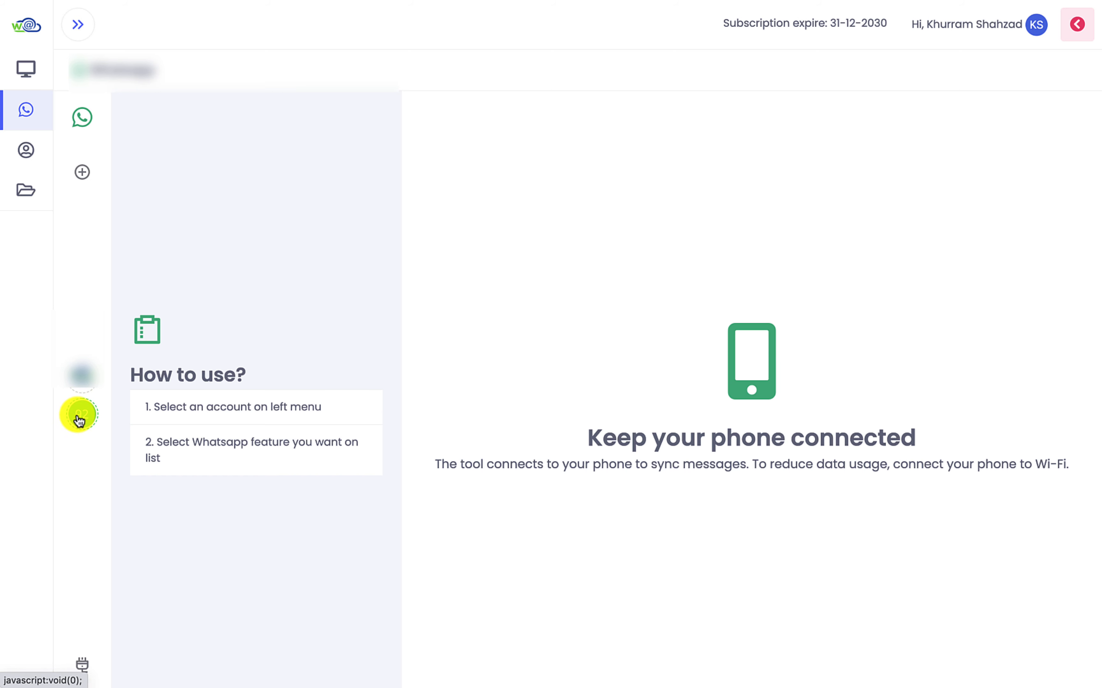
Step: Add an enabled bulk messaging contact group named "Test" for the connected WhatsApp account
click(79, 421)
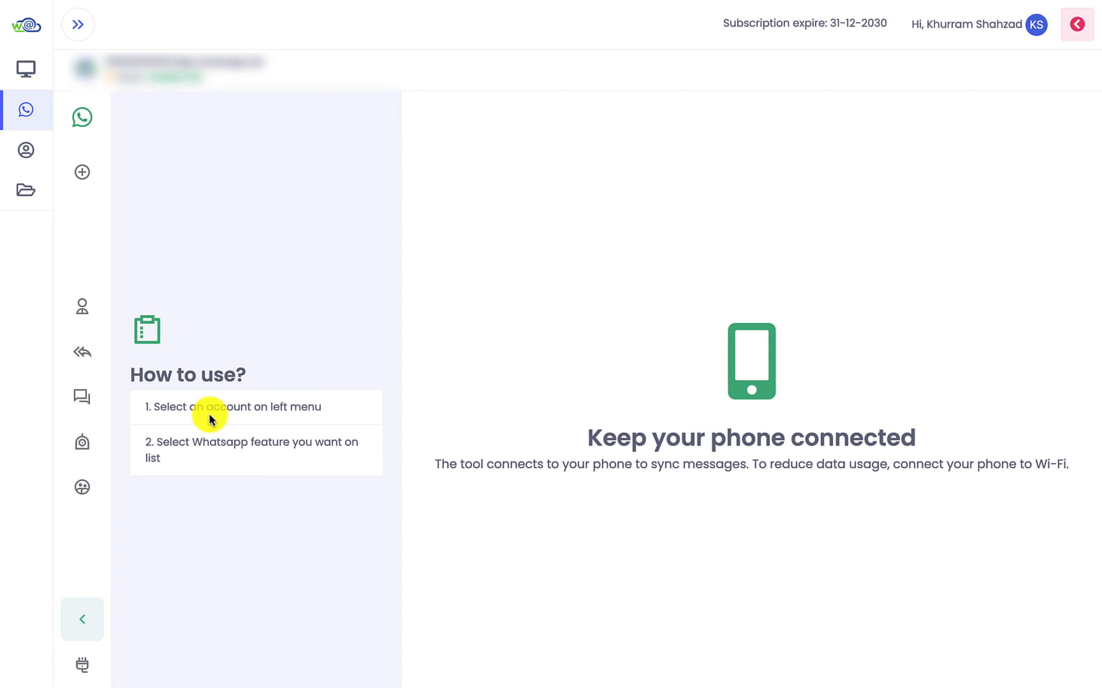
click(82, 396)
click(266, 174)
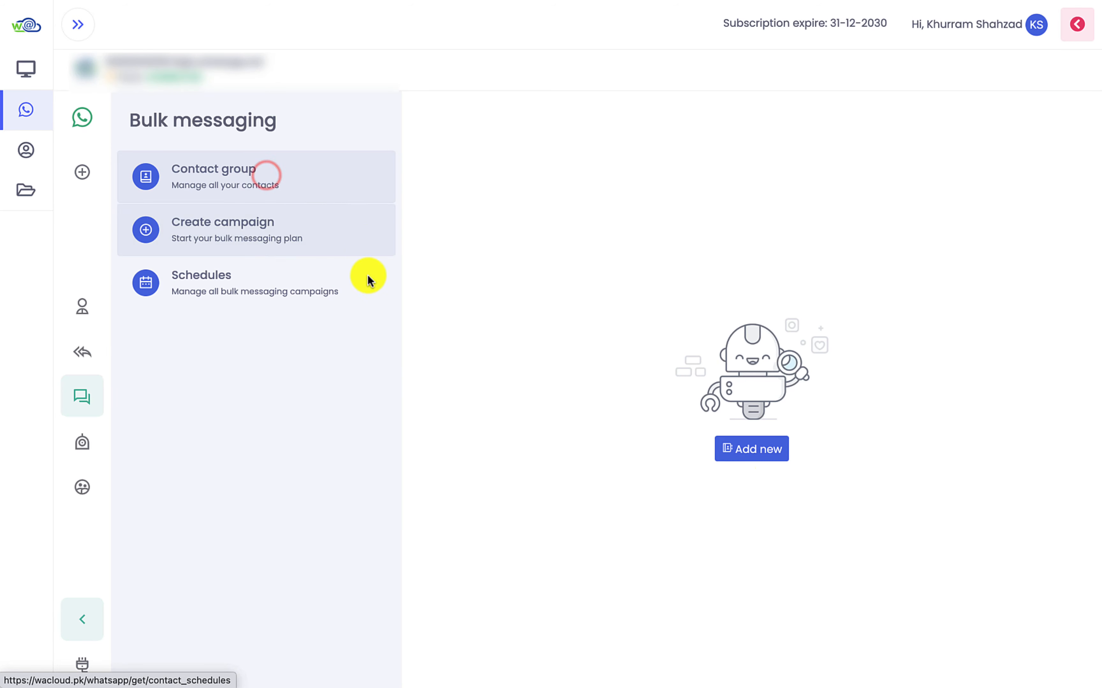
click(733, 448)
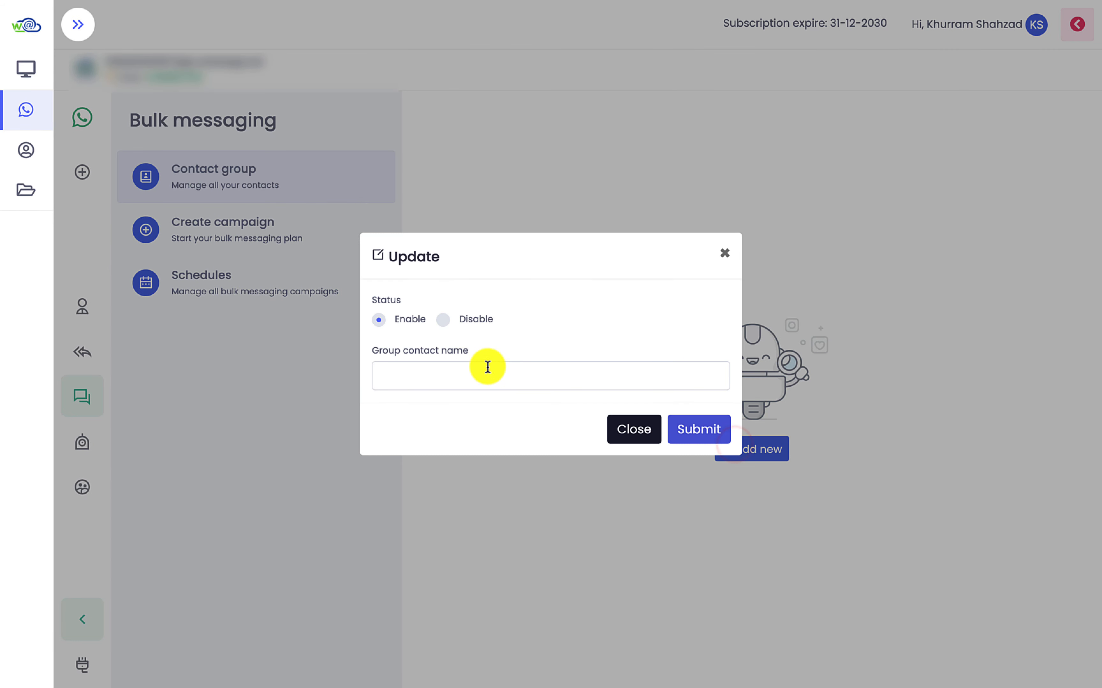
click(458, 374)
text(Test)
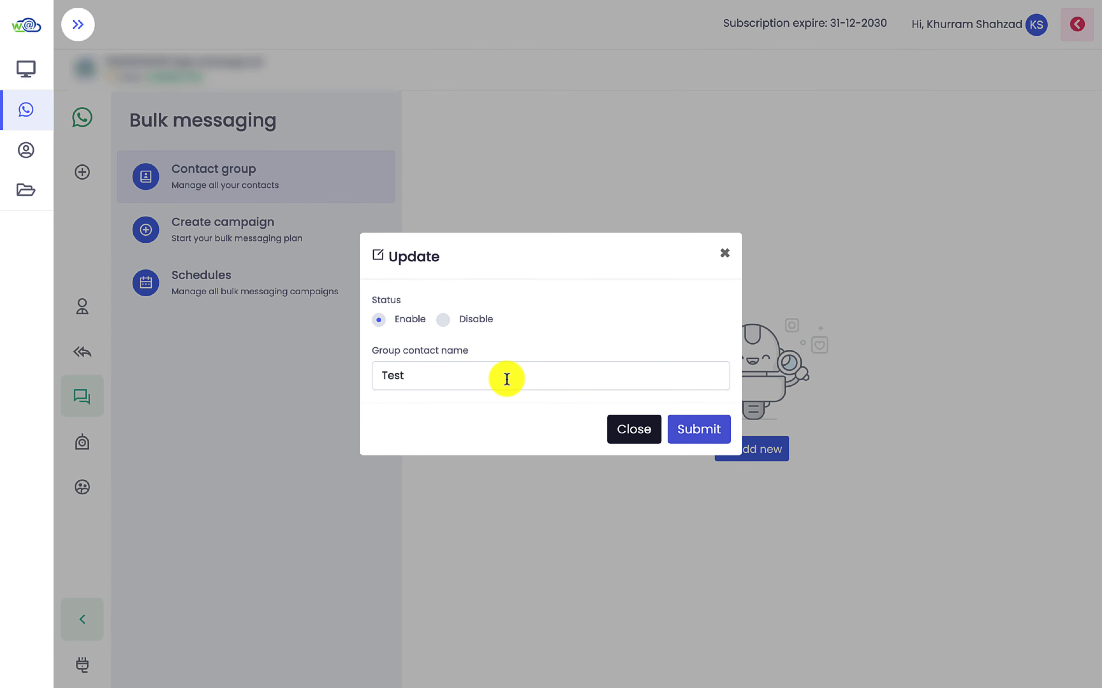
click(703, 434)
Step: Import two contact phone numbers, one per line with dial code, into the Test contact group and close the import form
click(455, 192)
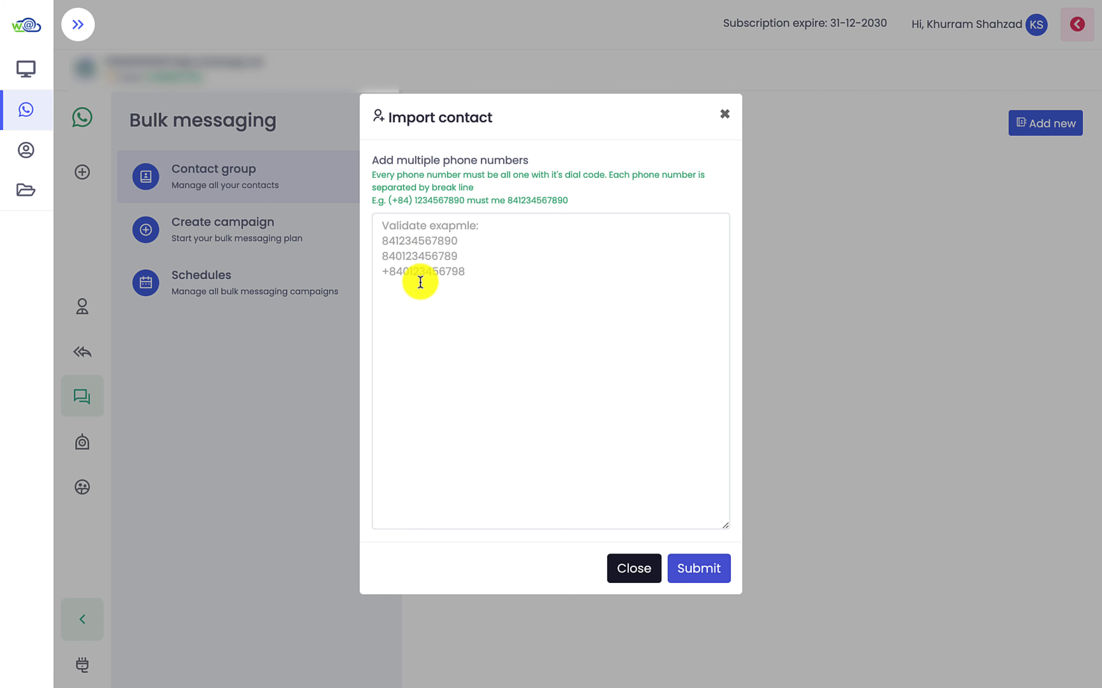
click(420, 282)
key(ctrl+v)
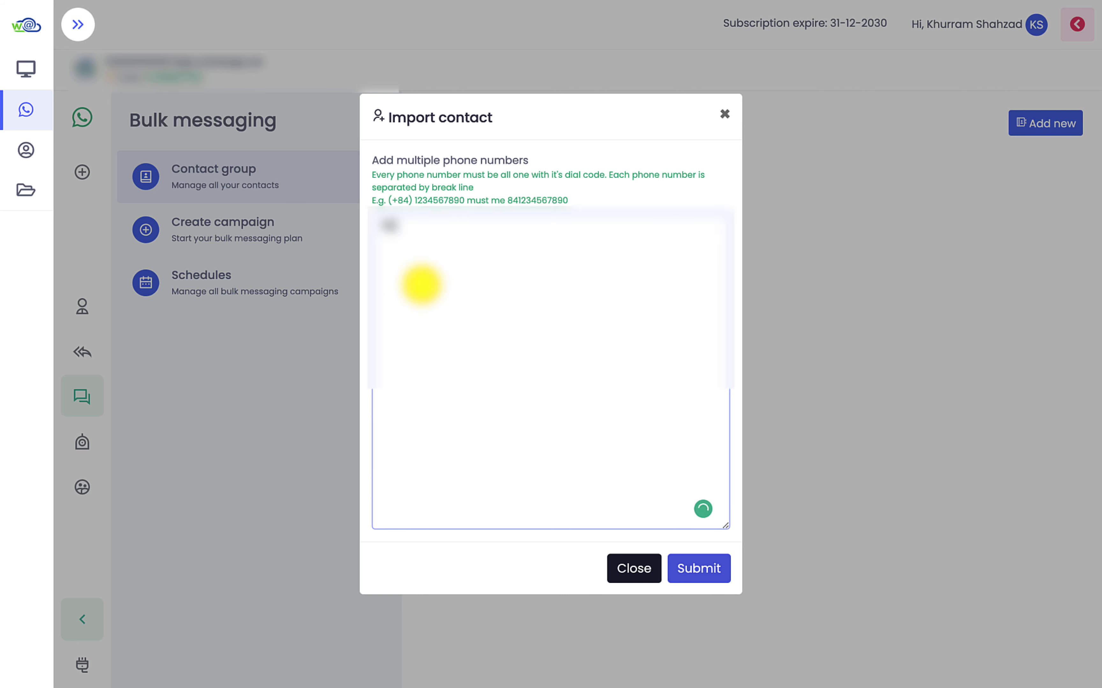
text(******)
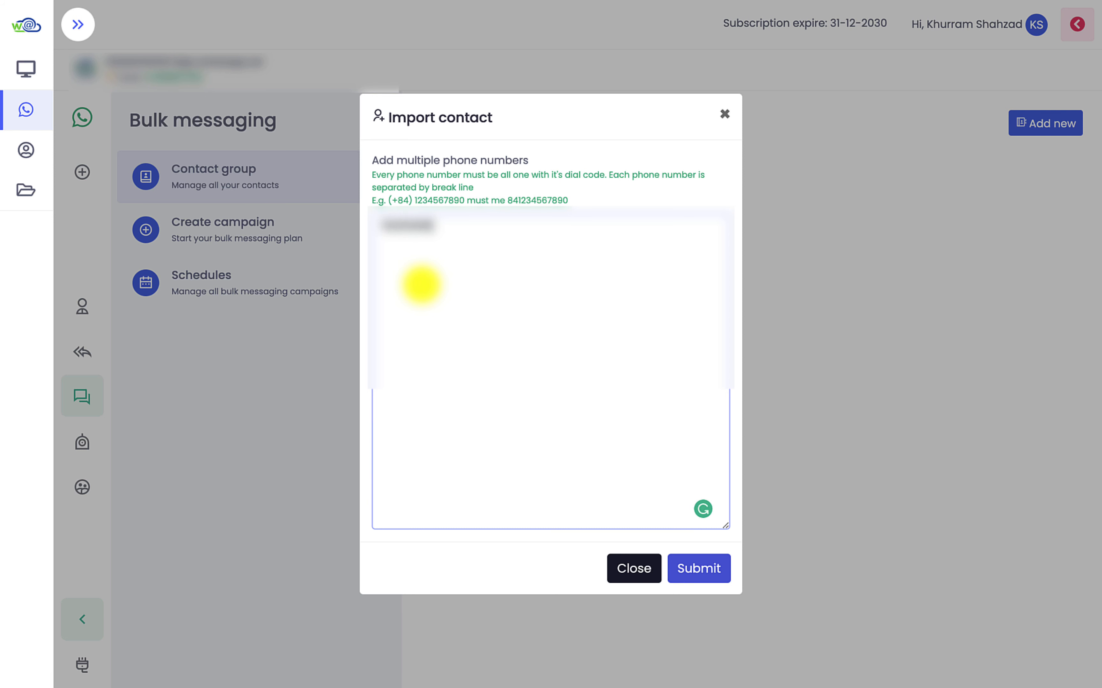
text(****)
key(Return)
text(******)
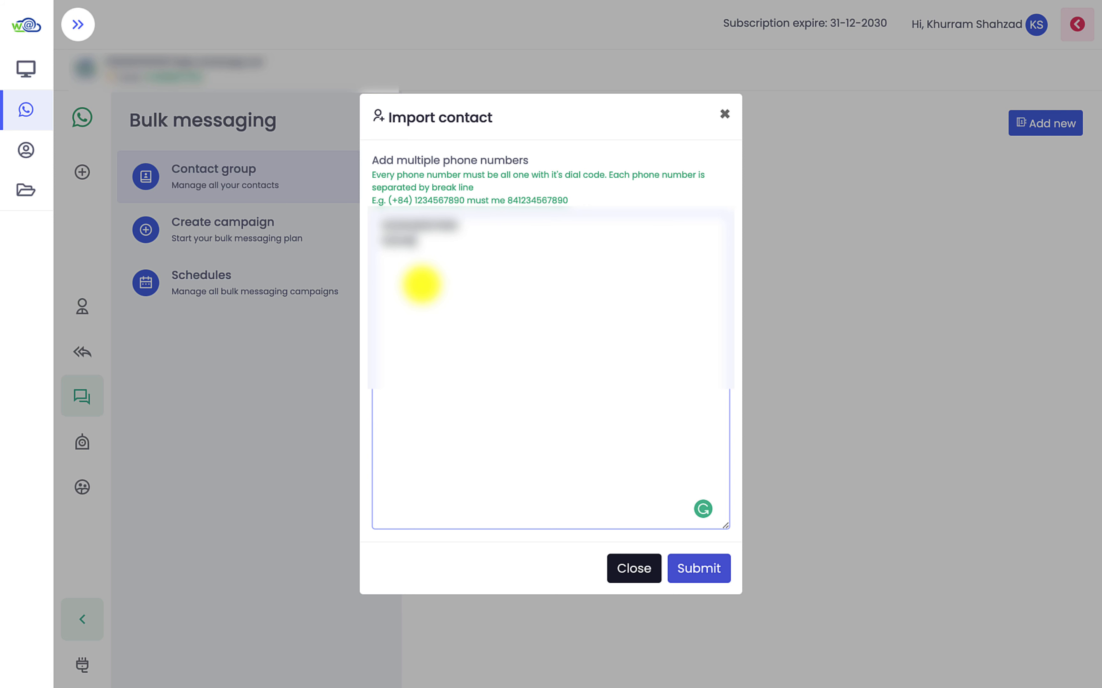
text(******)
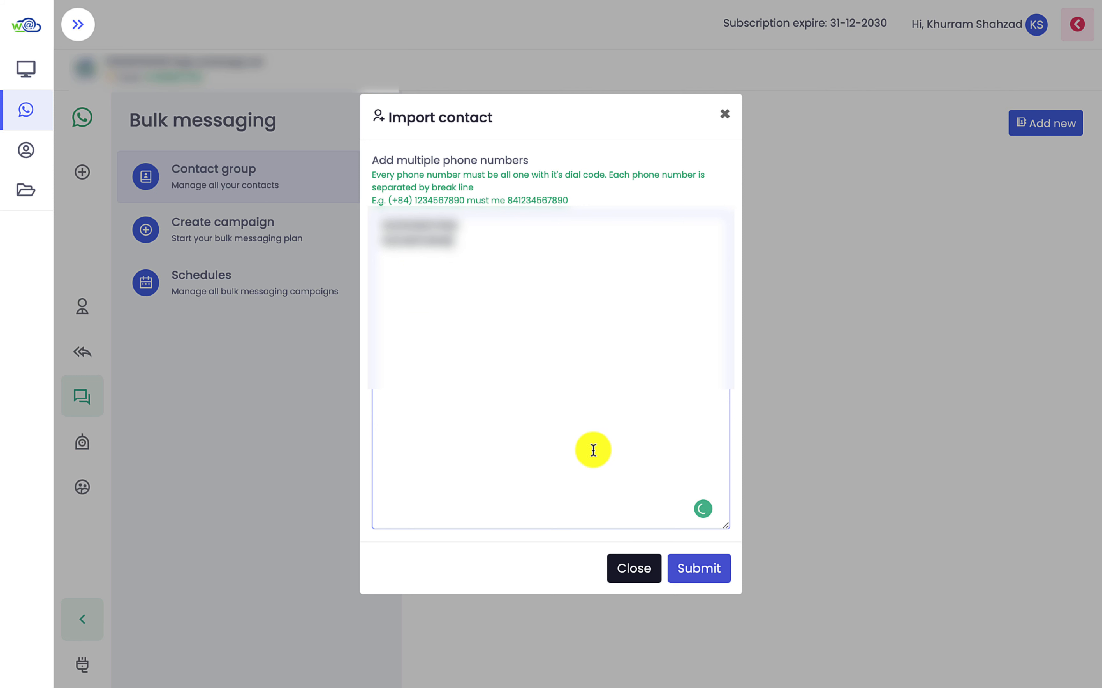
click(703, 575)
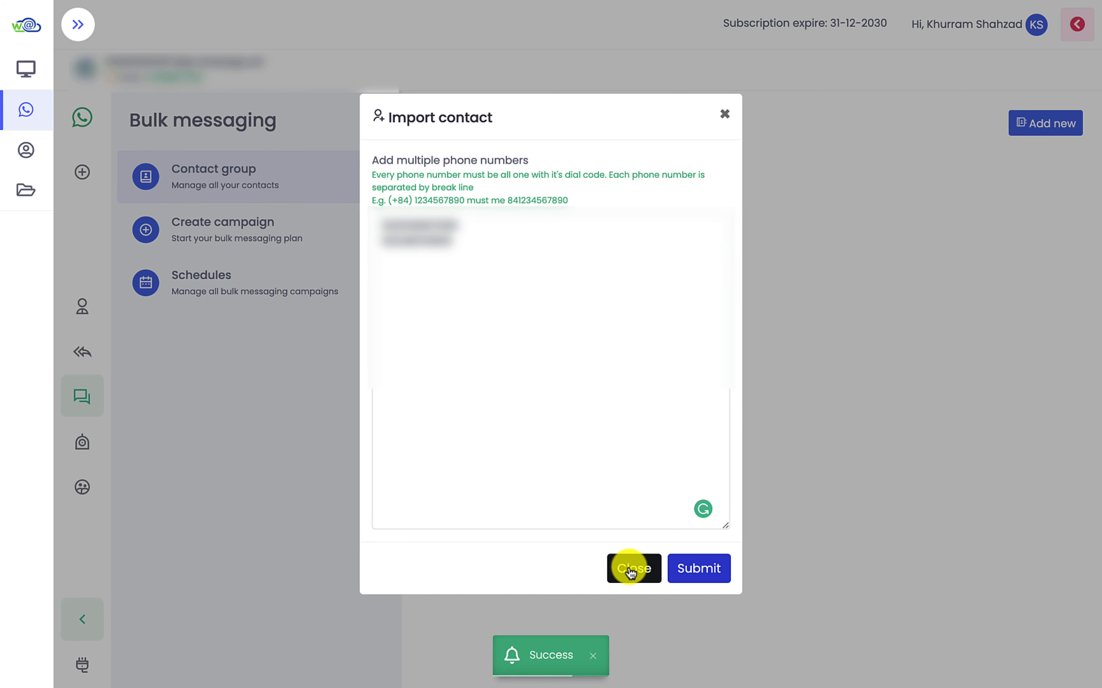
click(630, 570)
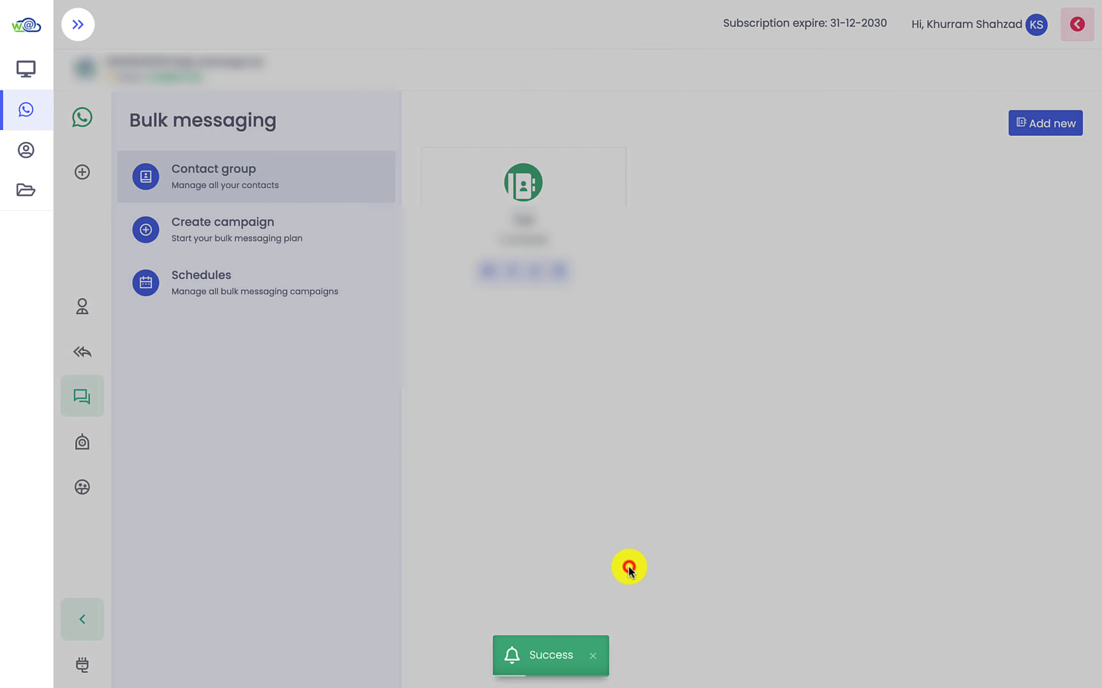
Step: Start a bulk messaging campaign named "Test" and assign the Test contact group to it
click(274, 230)
click(515, 174)
text(Test)
click(515, 214)
click(500, 234)
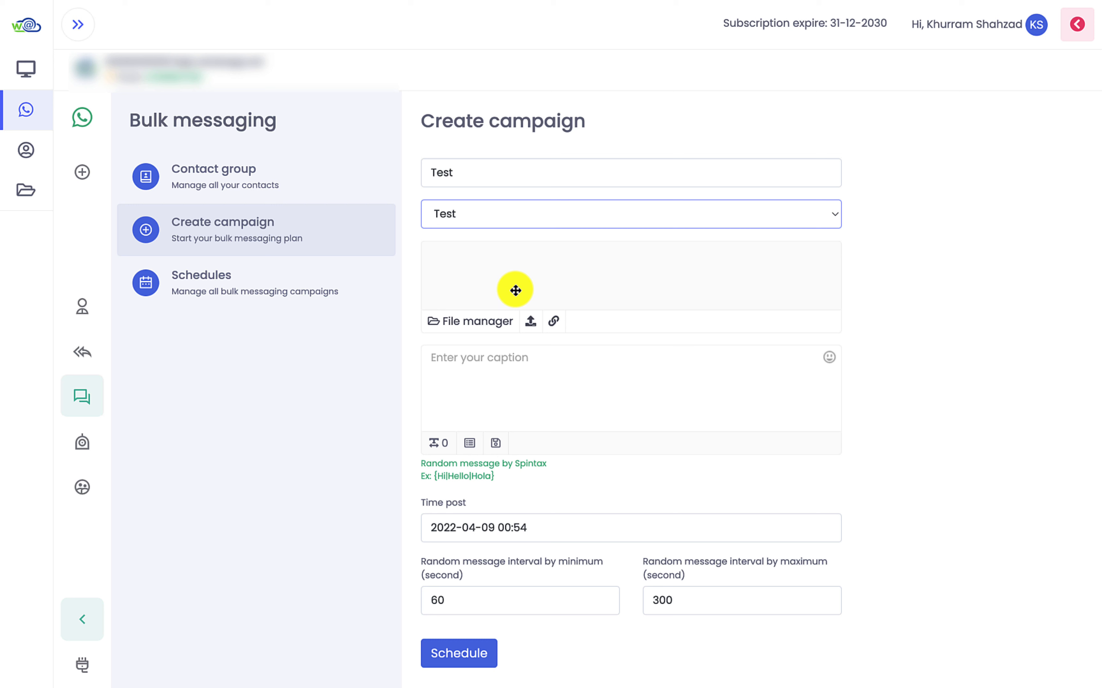
Step: Write the campaign caption "Hi," followed by a blank line and "Test Campaign"
click(528, 386)
text(Hi)
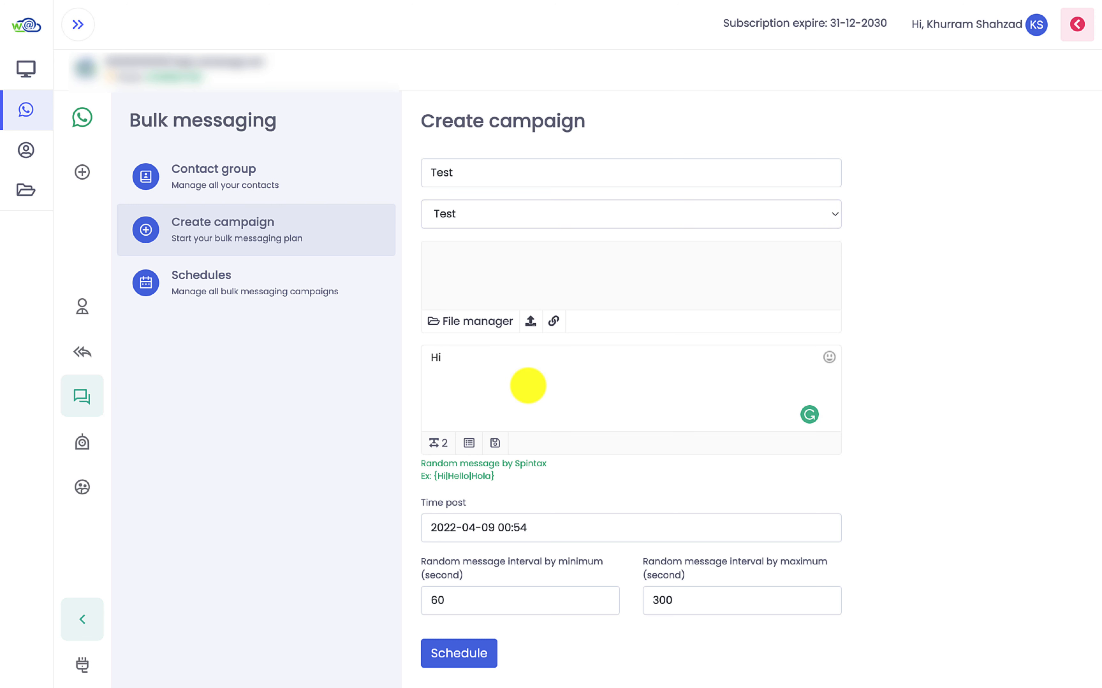
text(,)
key(Return)
key(Return)
text(Test Campaign)
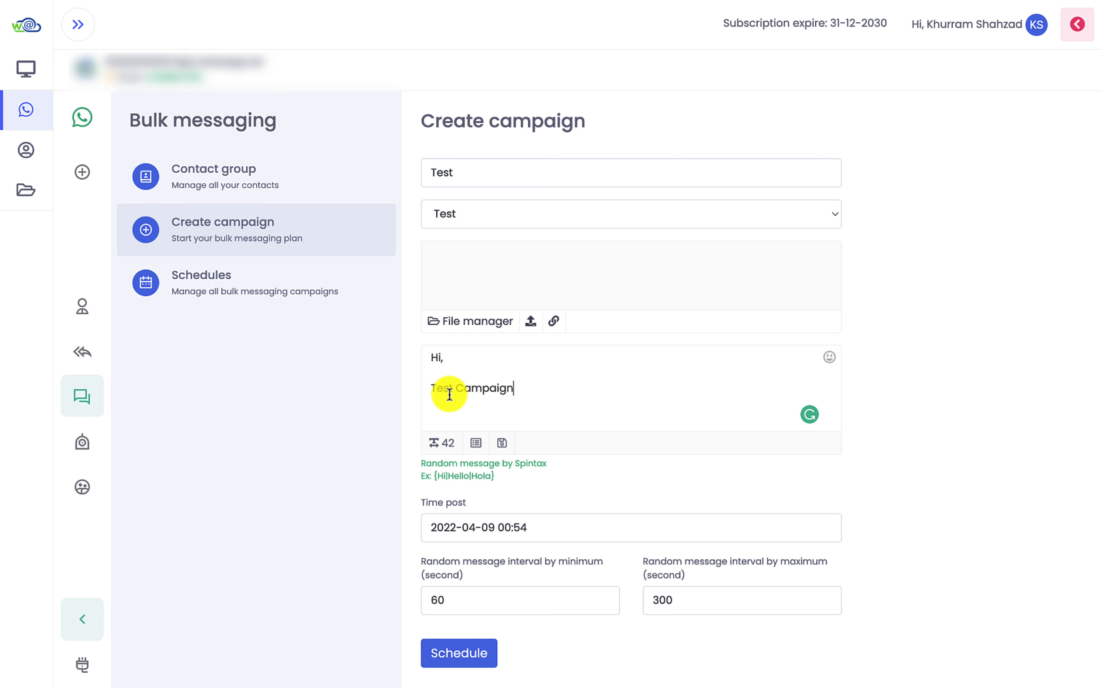
Step: Replace "Hi" in the caption with the Spintax greeting "{AOA|Salam|Hi|Hello}" and schedule the campaign
drag(440, 357, 414, 358)
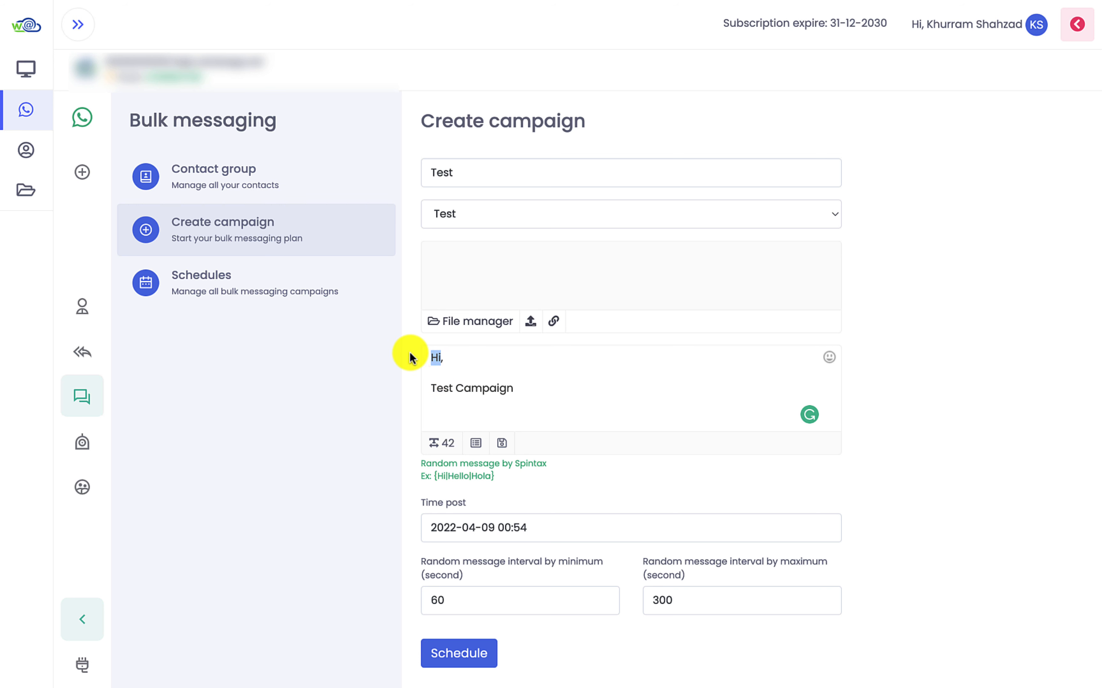
text({AOA|Salam|)
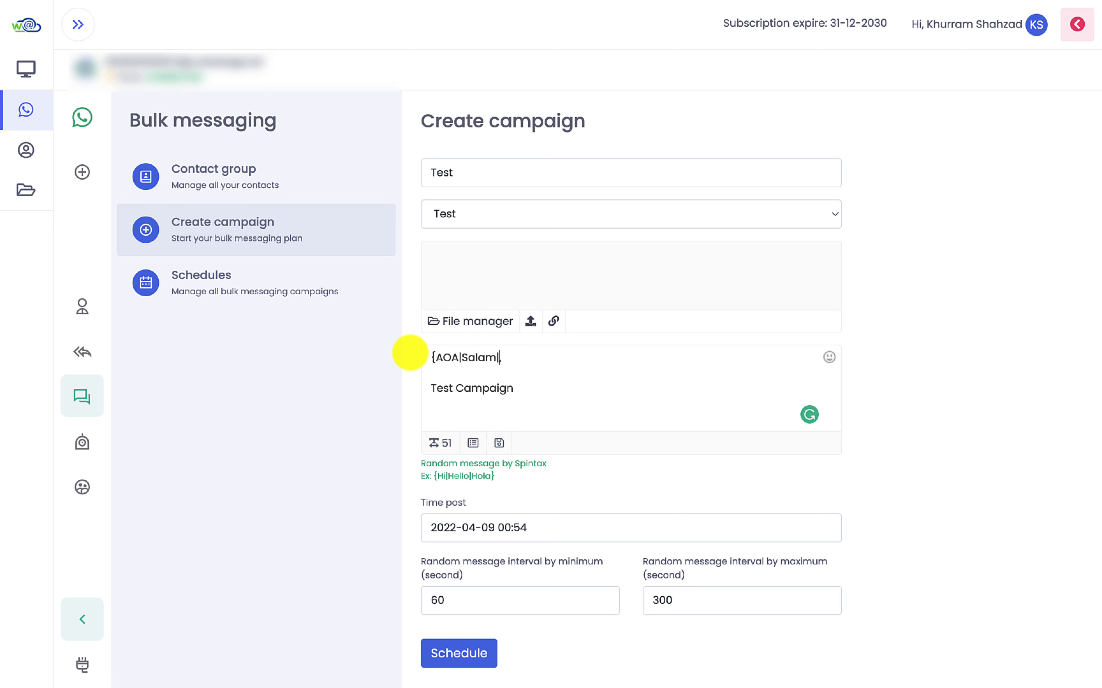
text(Hi|Hello)
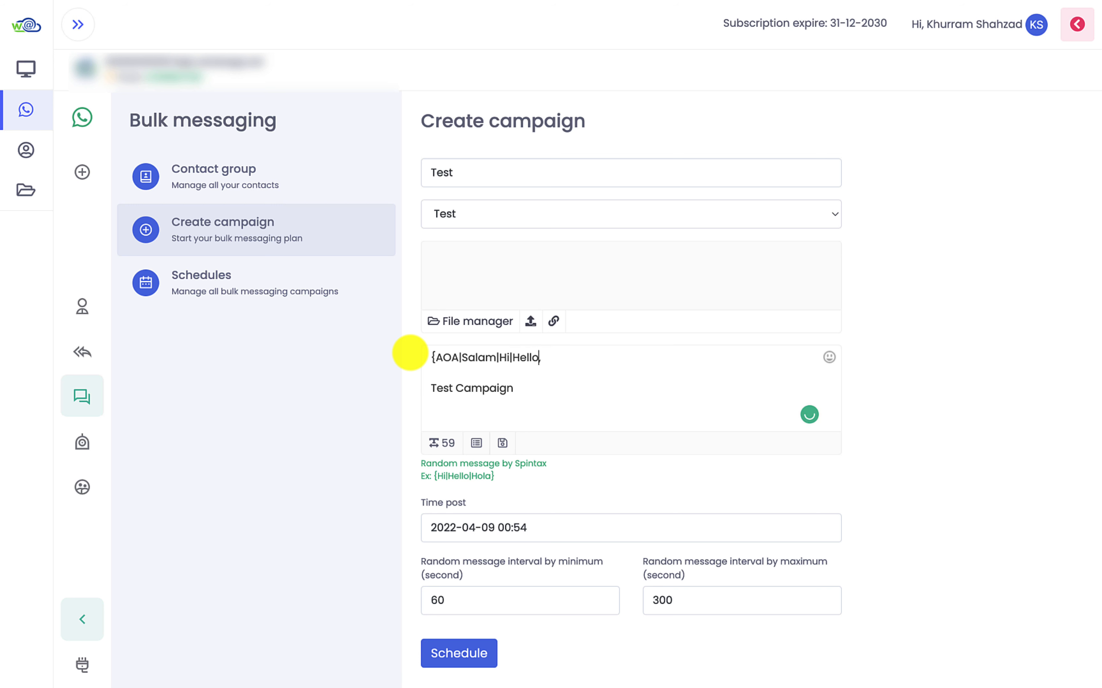
text(})
click(479, 664)
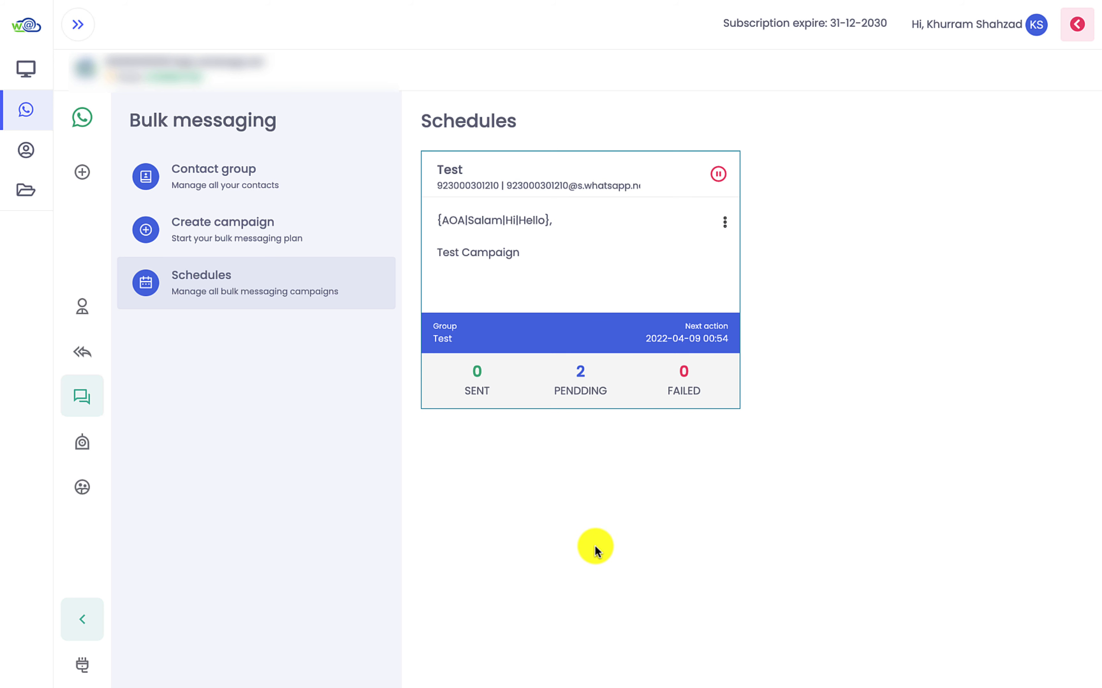
Step: Start a new chatbot item for the WhatsApp account and name it "Home"
click(82, 442)
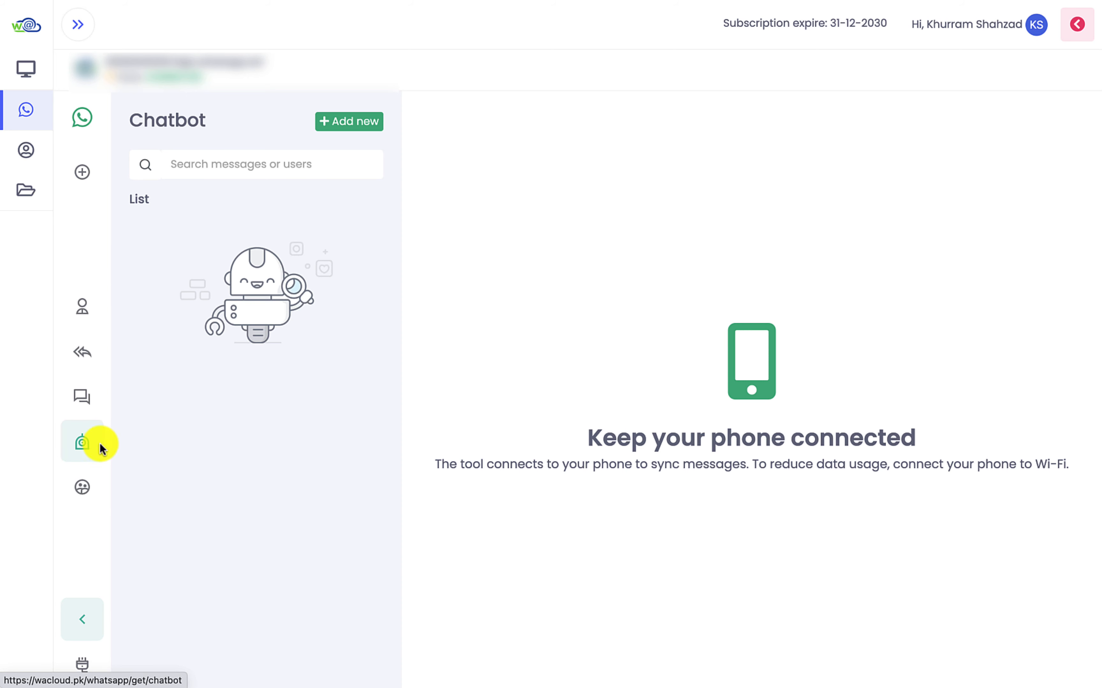
click(354, 132)
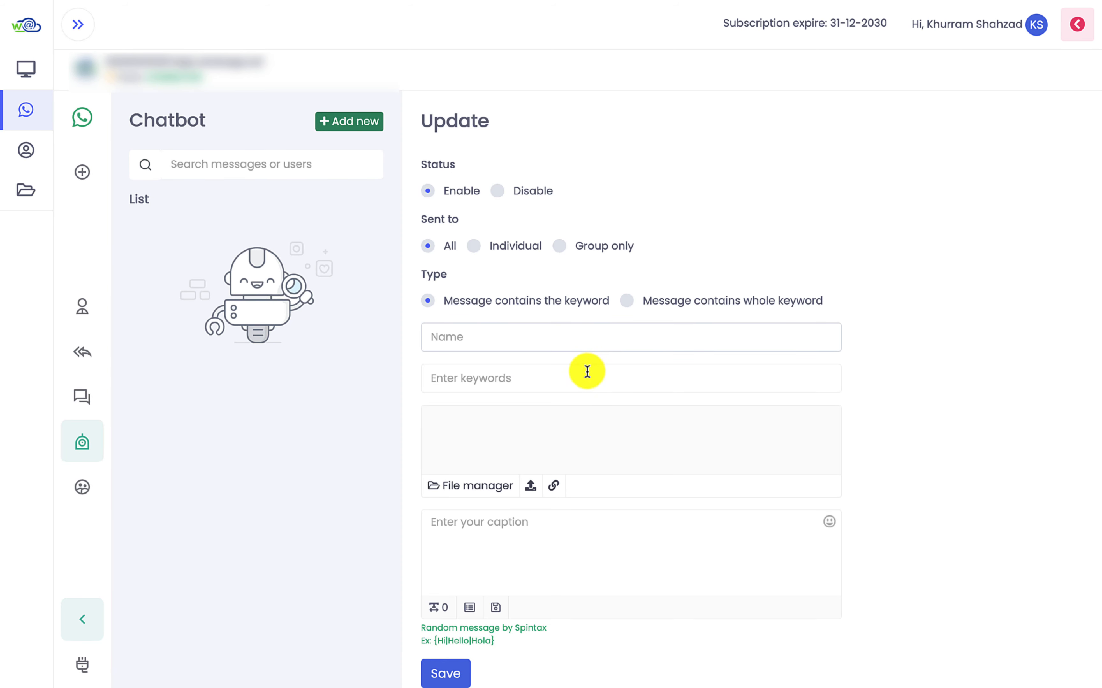
click(538, 337)
text(Home)
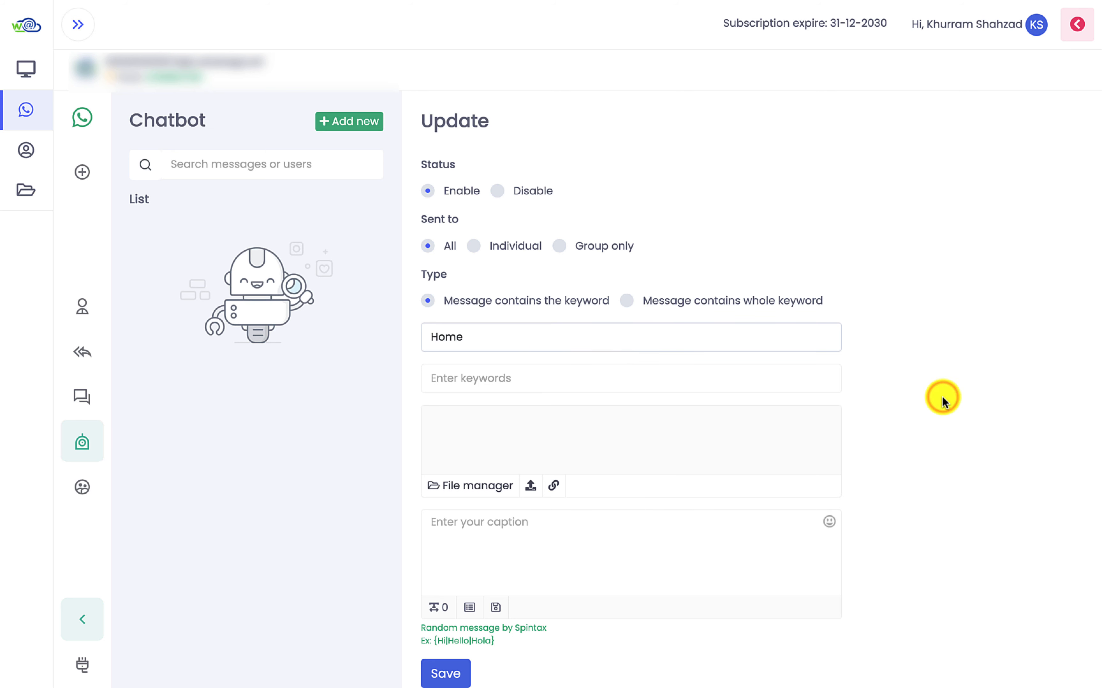
Step: Add the keywords Hi, Hello, Salam, AOA, Hii and 0 to the Home chatbot item
click(568, 379)
text(Hi)
key(Return)
text(Hello)
key(Return)
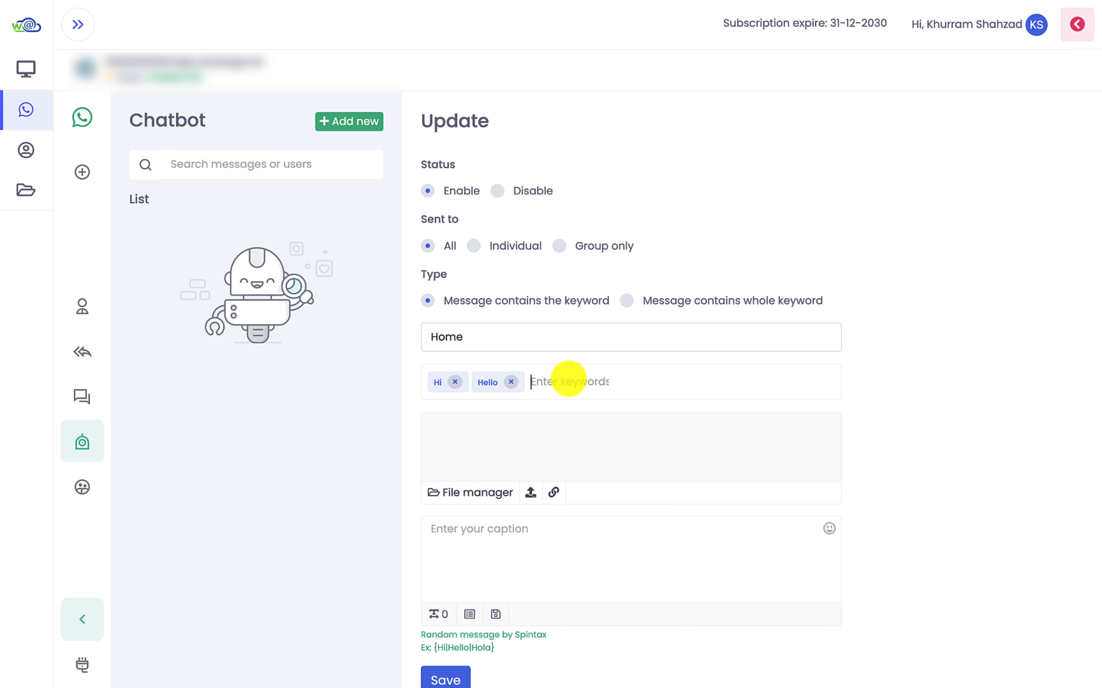
text(Salam)
key(Return)
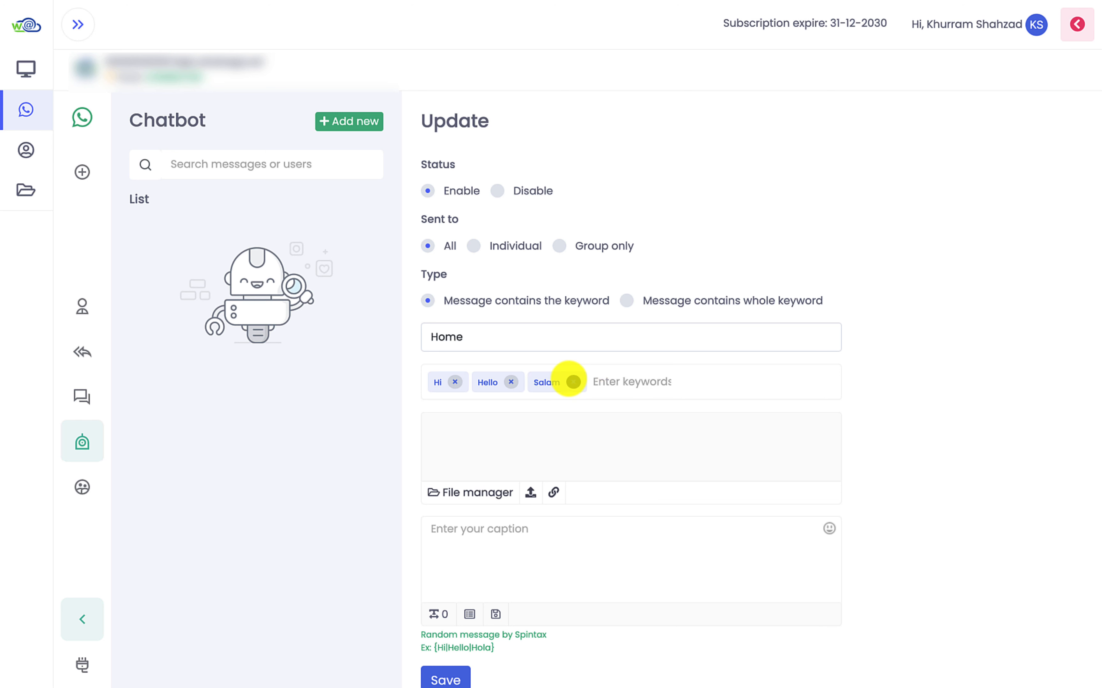
text(AOA)
key(Return)
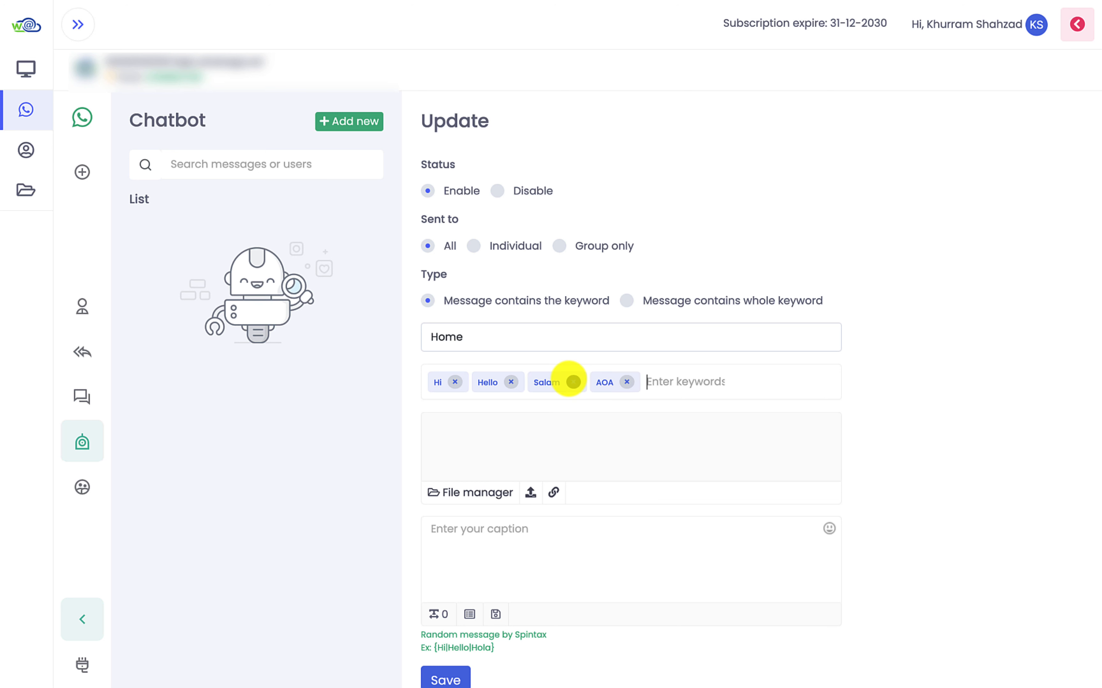
text(Hii)
key(Return)
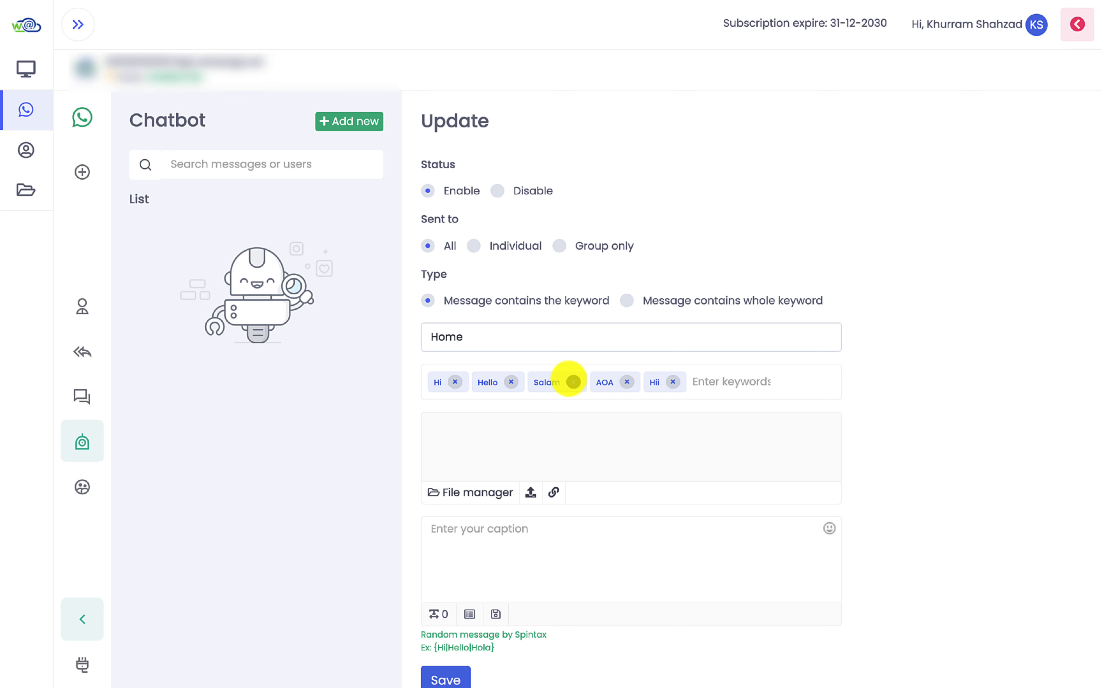
text(0)
key(Return)
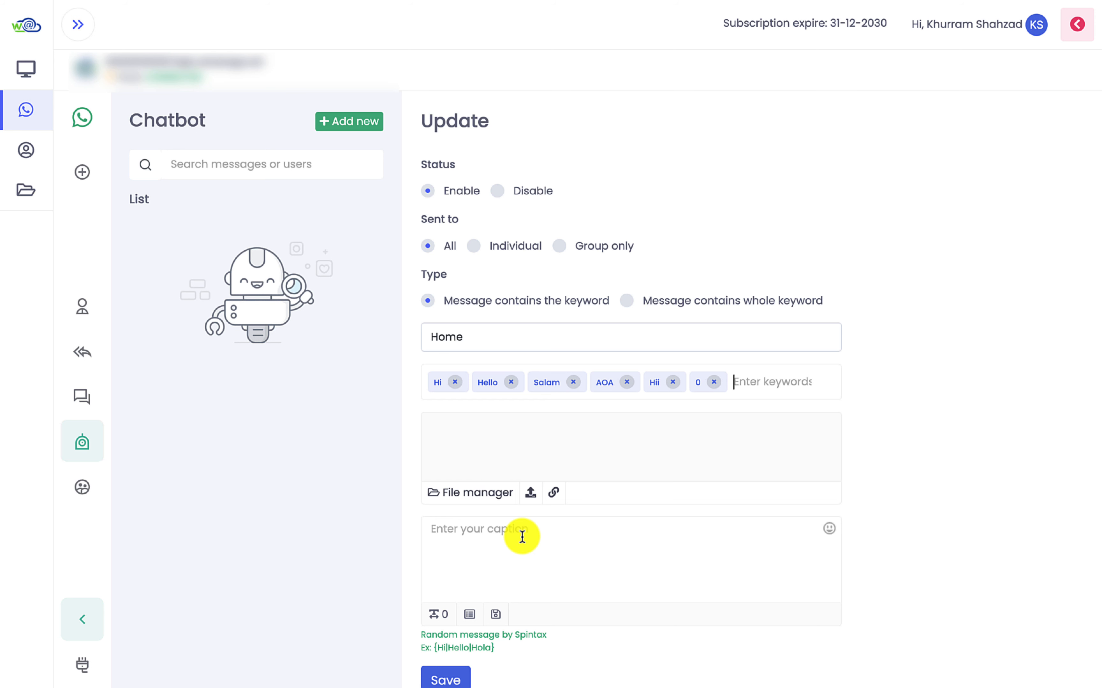
Step: Begin the chatbot reply caption with "Hi,", a blank line and "Welcome to WA Cloud"
click(506, 535)
text(Hi,)
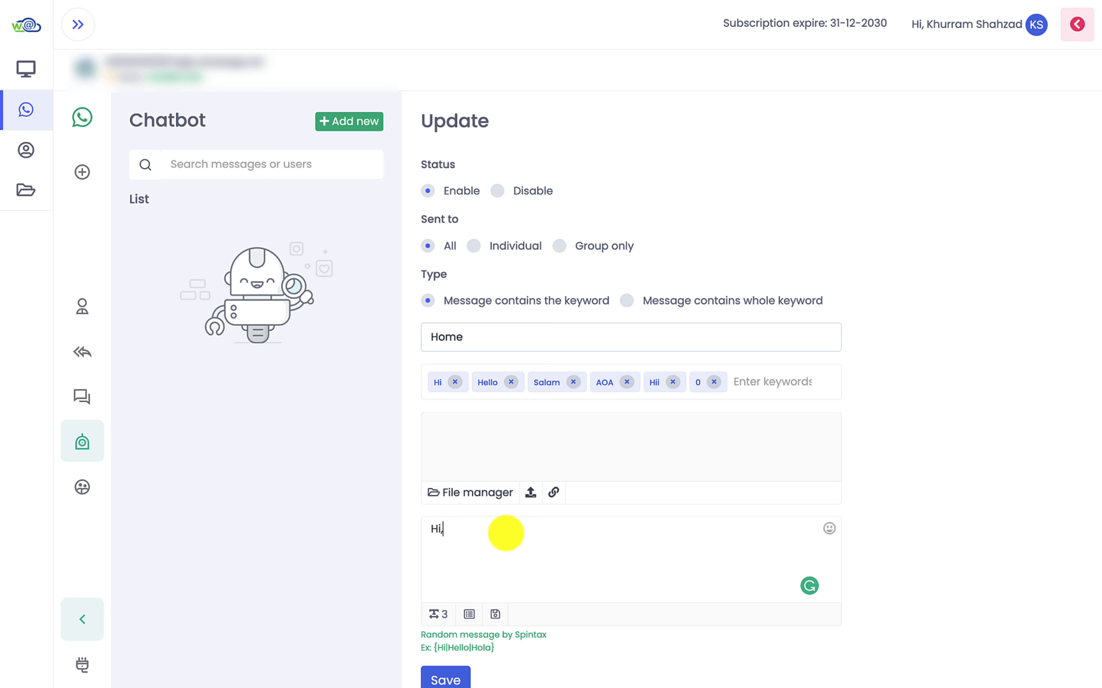
key(Return)
key(Return)
text(Welcome to W)
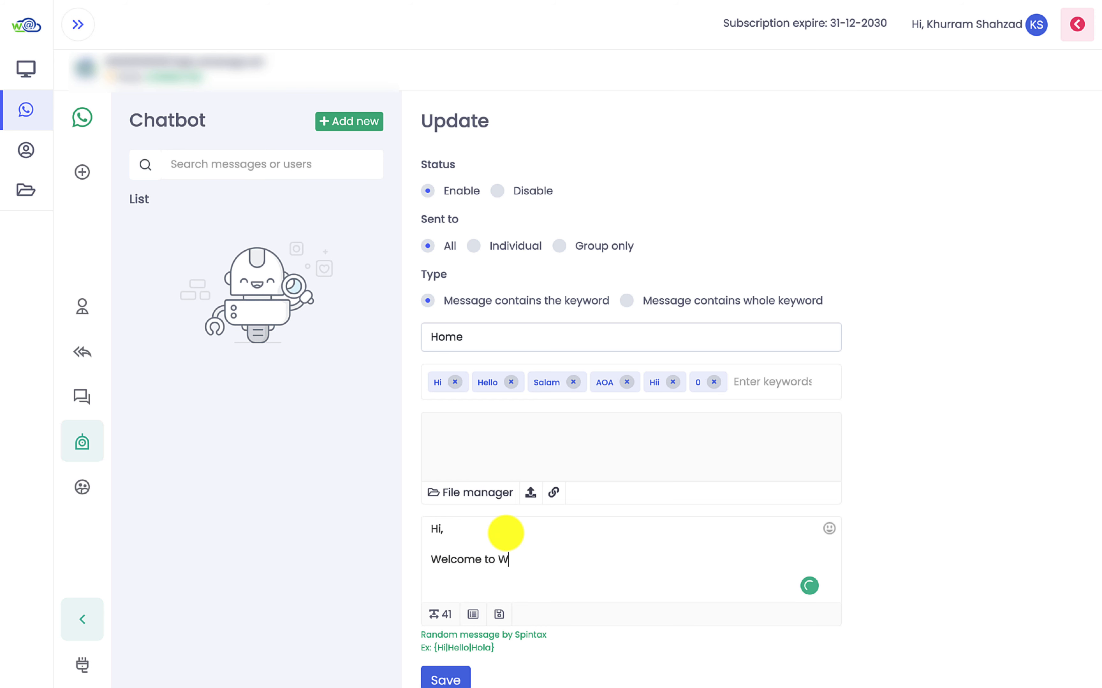
text(A Cloud)
Step: Extend the reply caption with the menu lines "1 Billing" and "2 Services", ending with "Thanks" after a blank line
key(Return)
key(Return)
text(1)
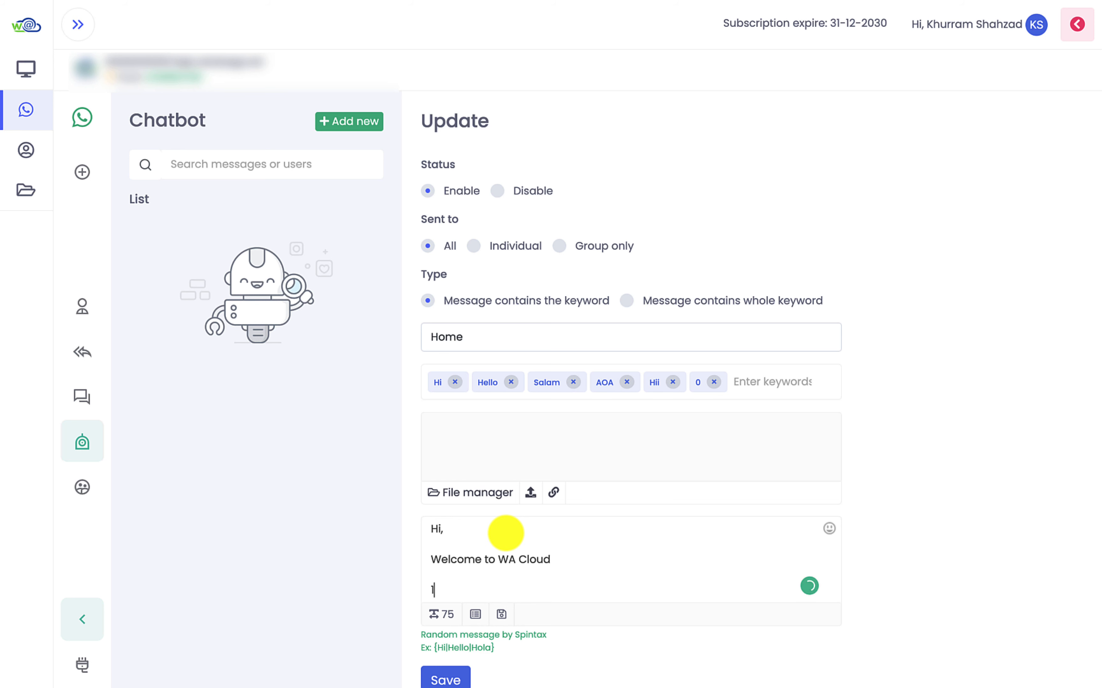
text( Billing)
key(Return)
text(2 Services)
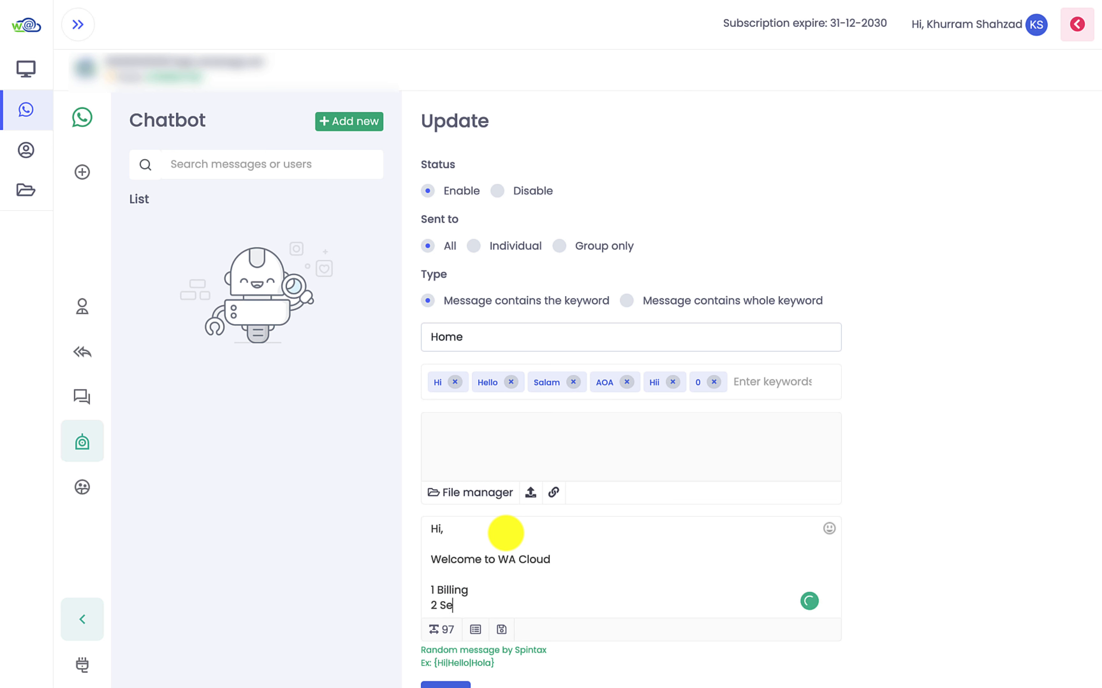
key(Return)
key(Return)
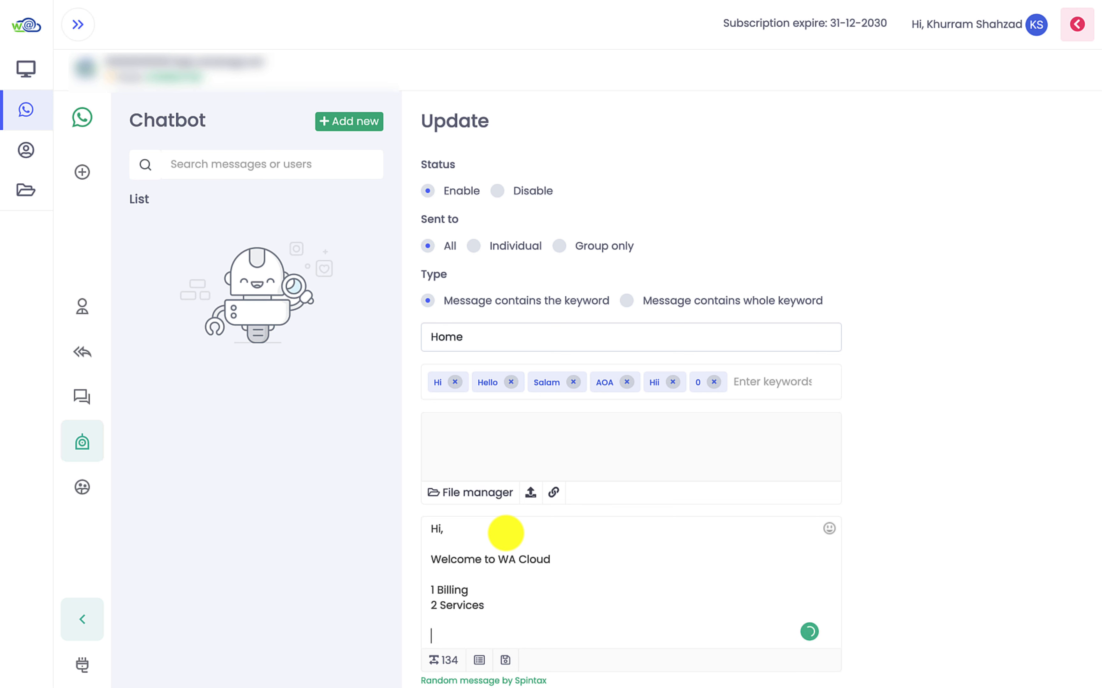
text(Thanks)
Step: Save the Home chatbot item and switch the chatbot list on
scroll(668, 520, down, 2)
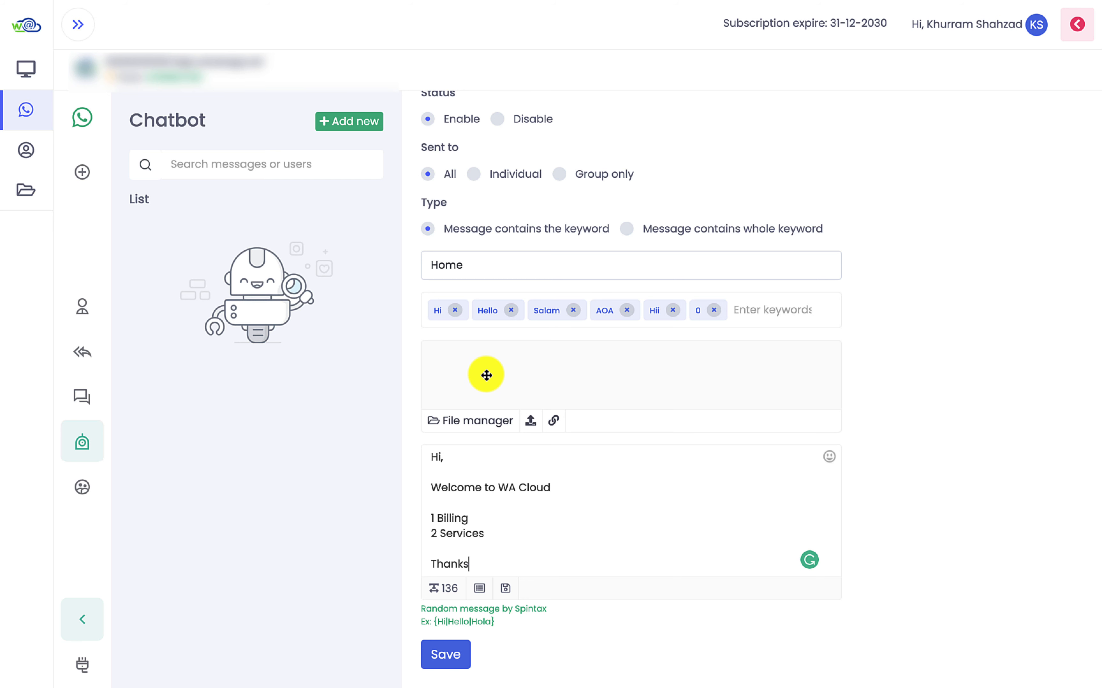
scroll(497, 521, down, 1)
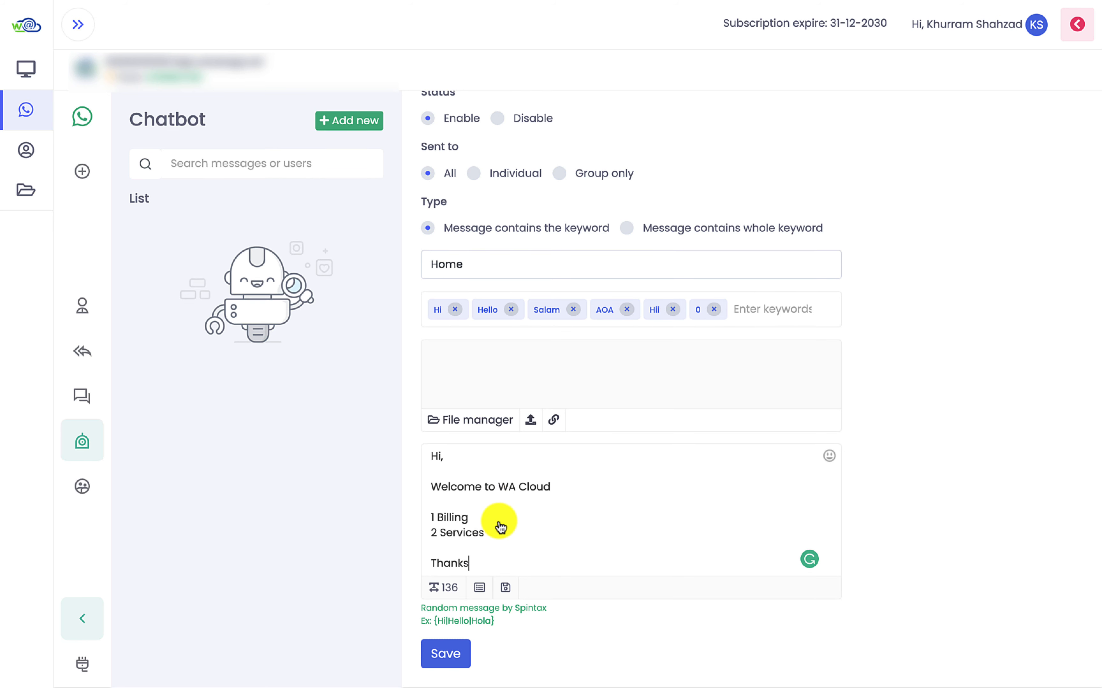
click(452, 655)
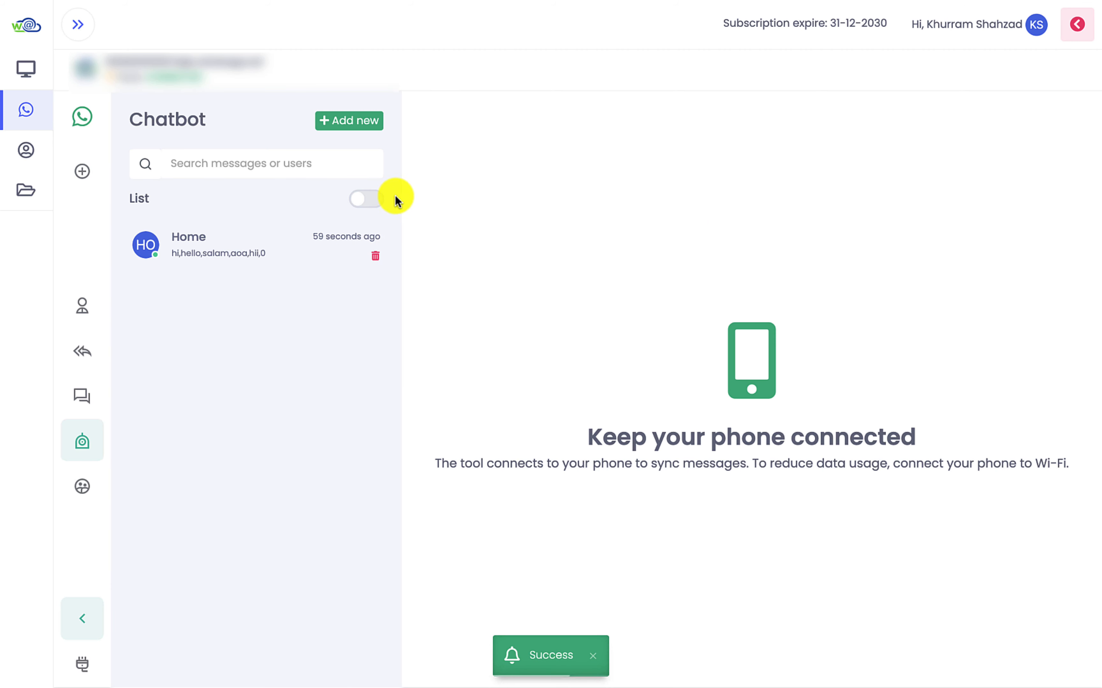
click(371, 200)
Step: Add a new chatbot item named "Billing" with the keyword 1
click(349, 121)
click(484, 338)
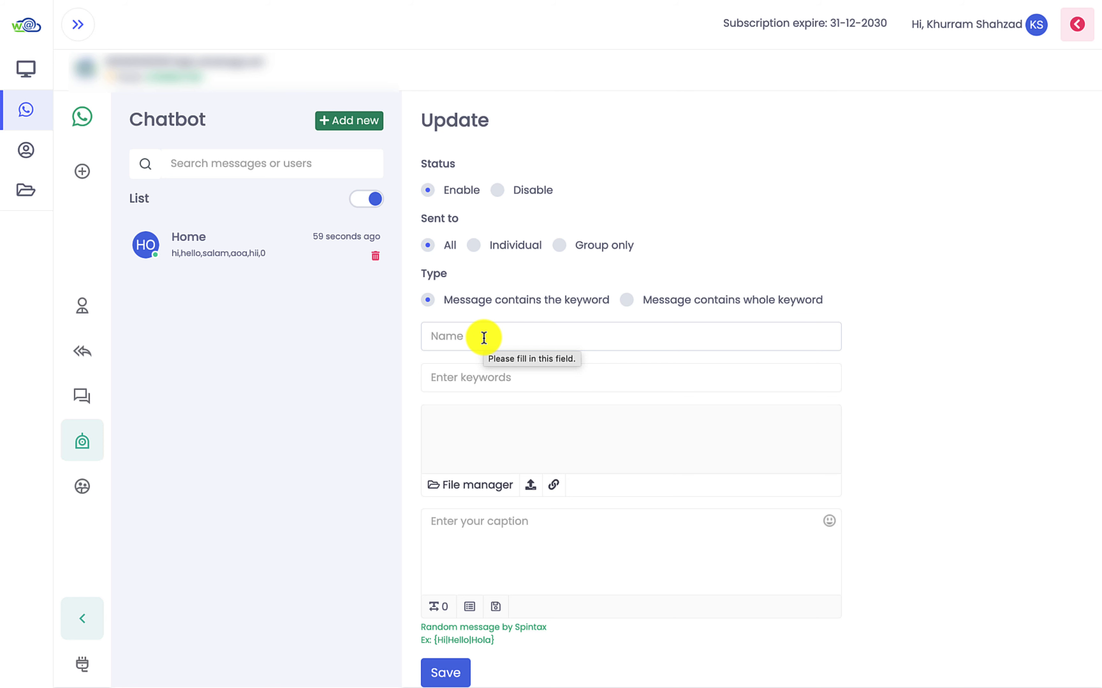
text(Billing)
click(545, 374)
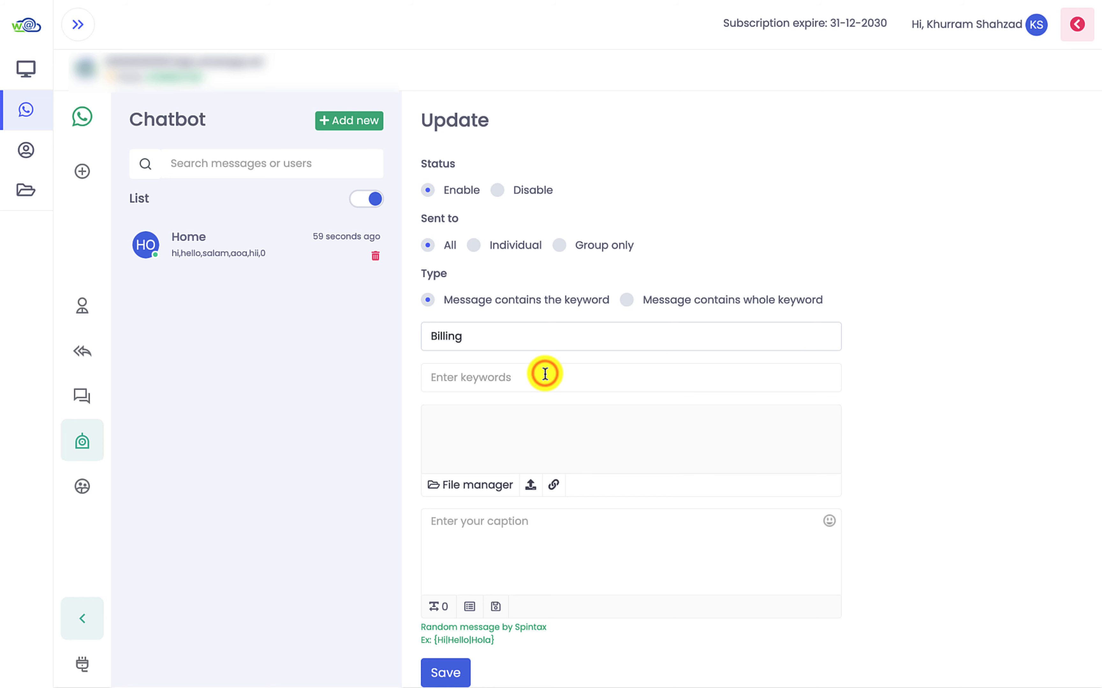
text(1)
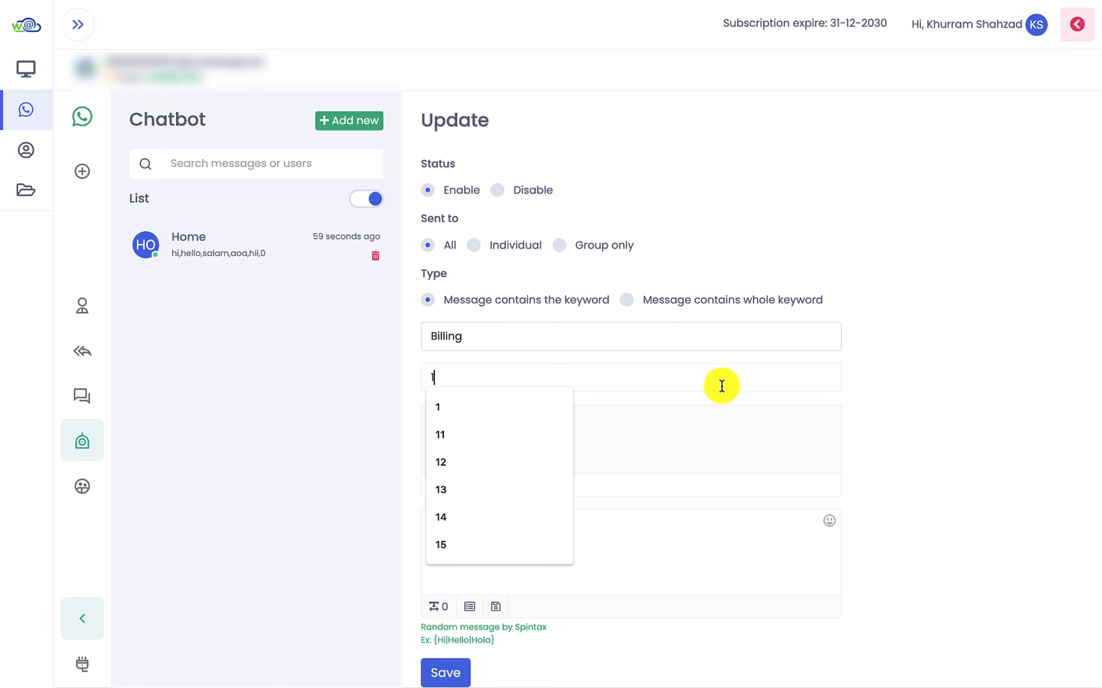
key(Return)
click(918, 406)
scroll(600, 434, down, 1)
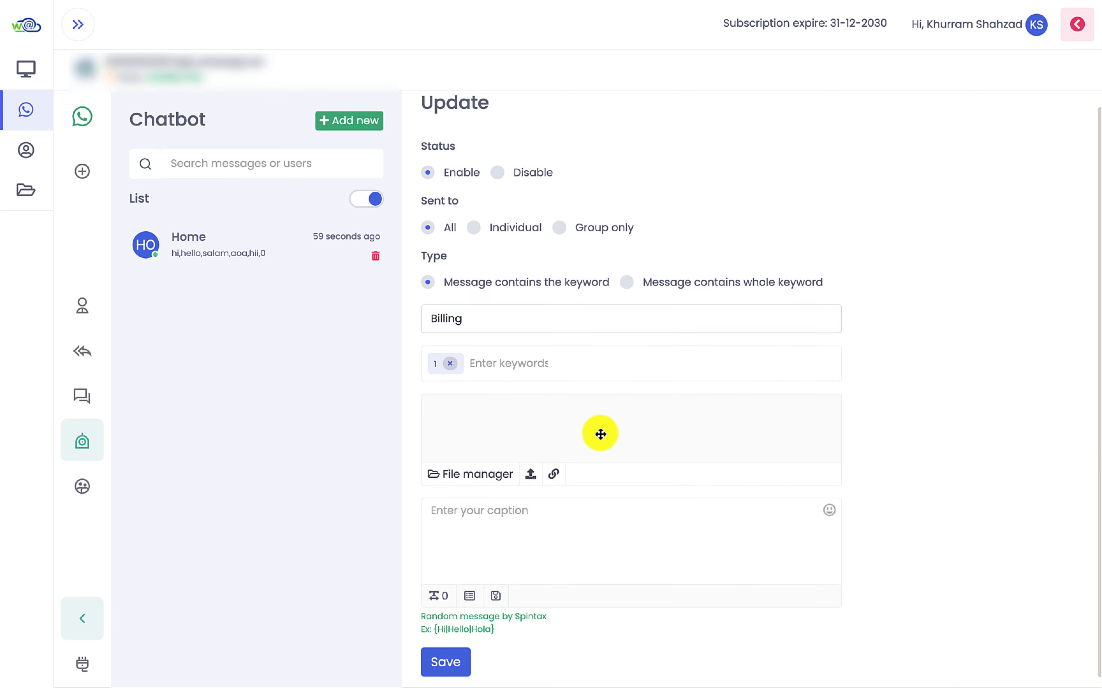
click(527, 510)
text(Hi,)
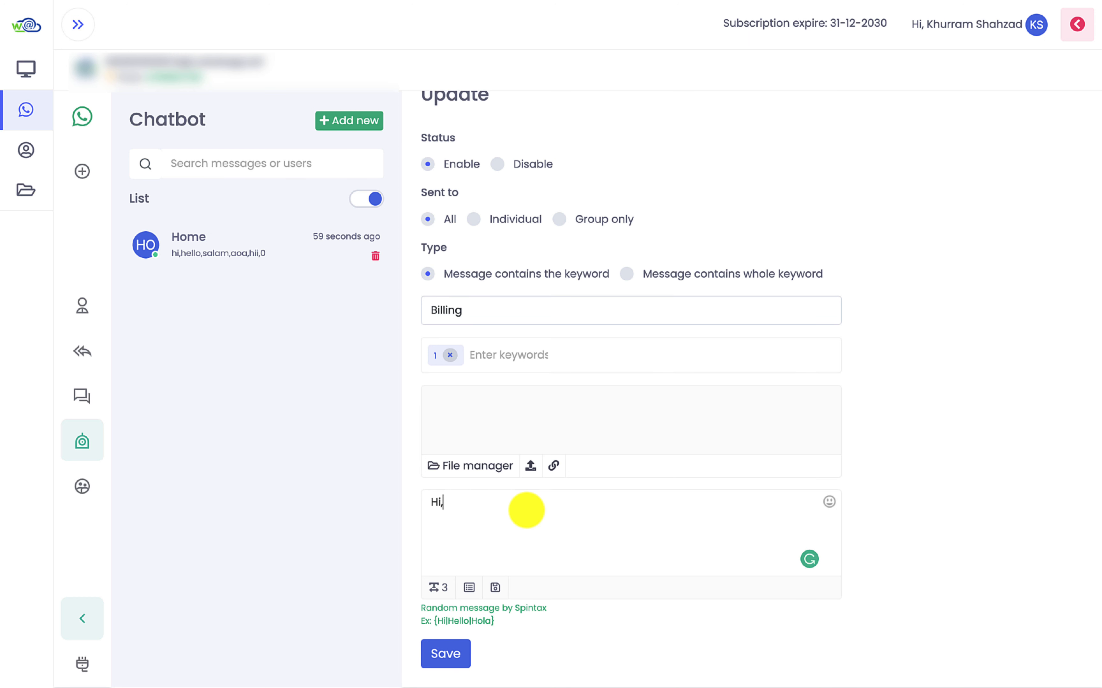
key(Return)
key(Return)
text(Test Biling)
Step: Replace the Billing item's draft caption with "*Billing*", a blank line and "Billing Menu", and save the item
click(453, 501)
key(ctrl+a)
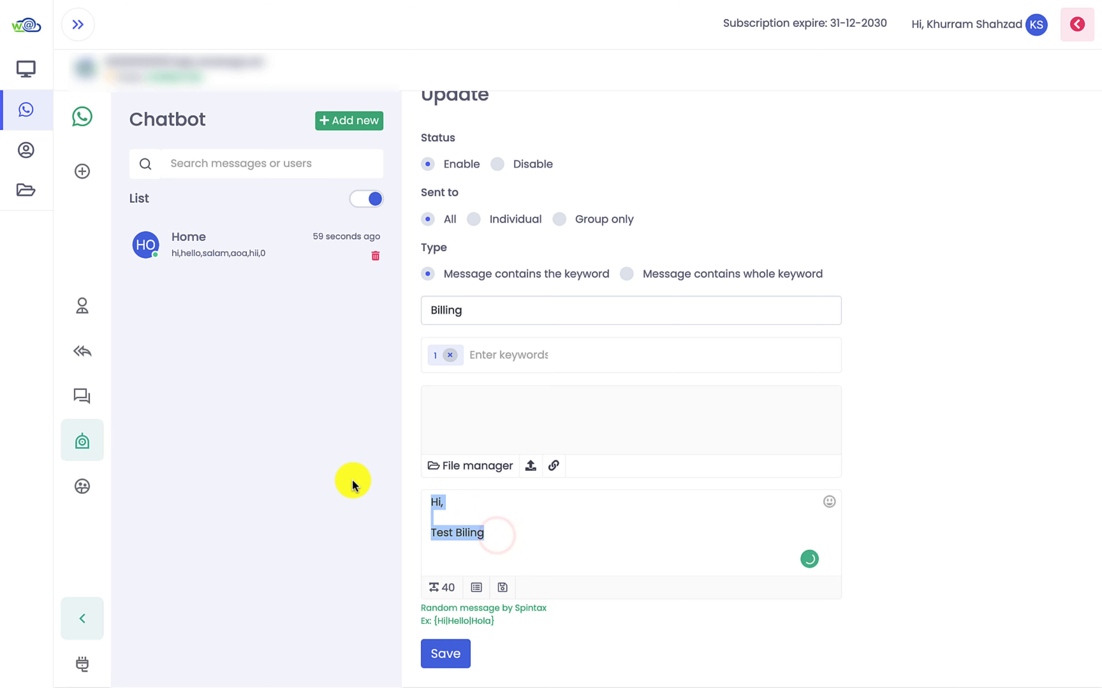
text(*Billi)
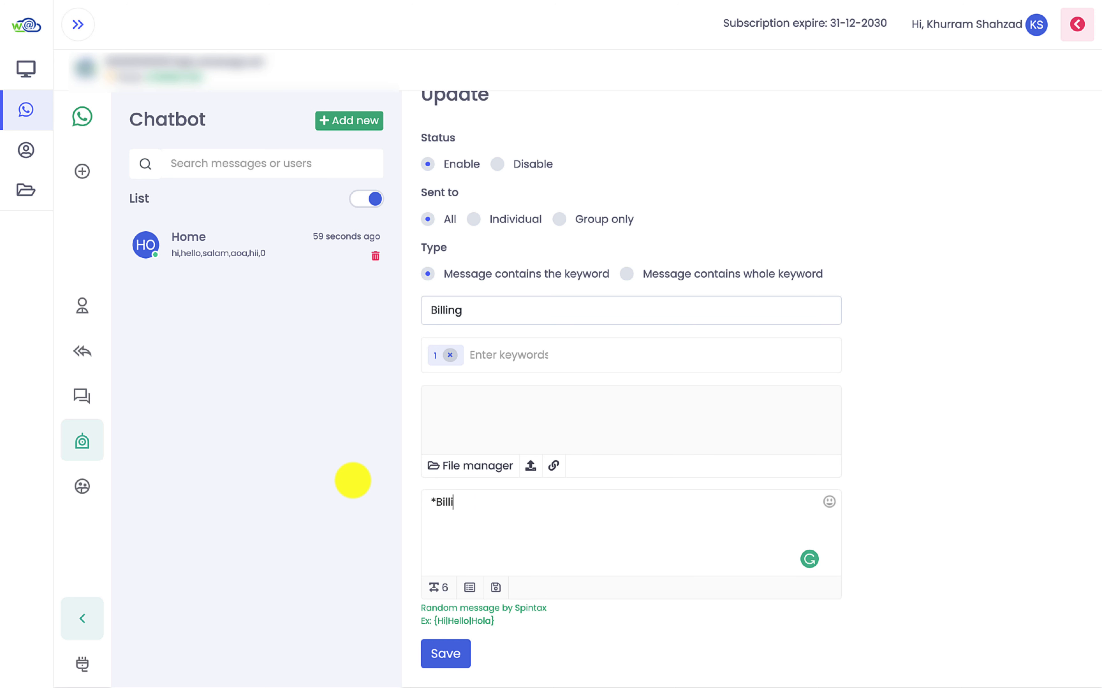
text(ng*)
click(504, 523)
key(Return)
text(B)
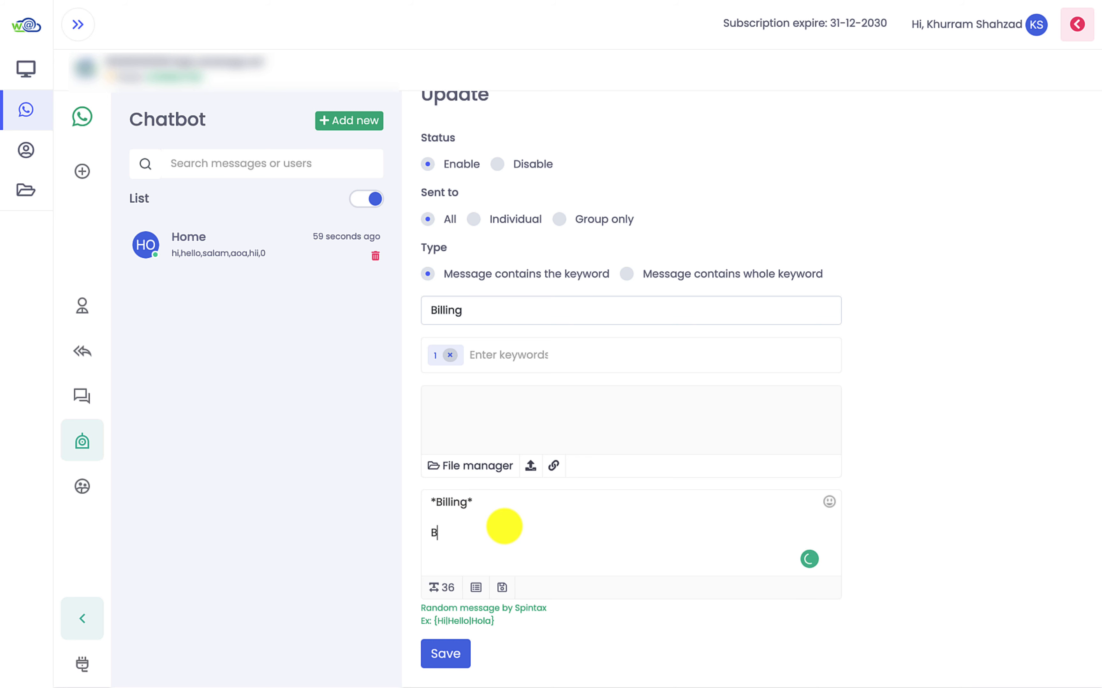
text(illing Menu)
click(449, 652)
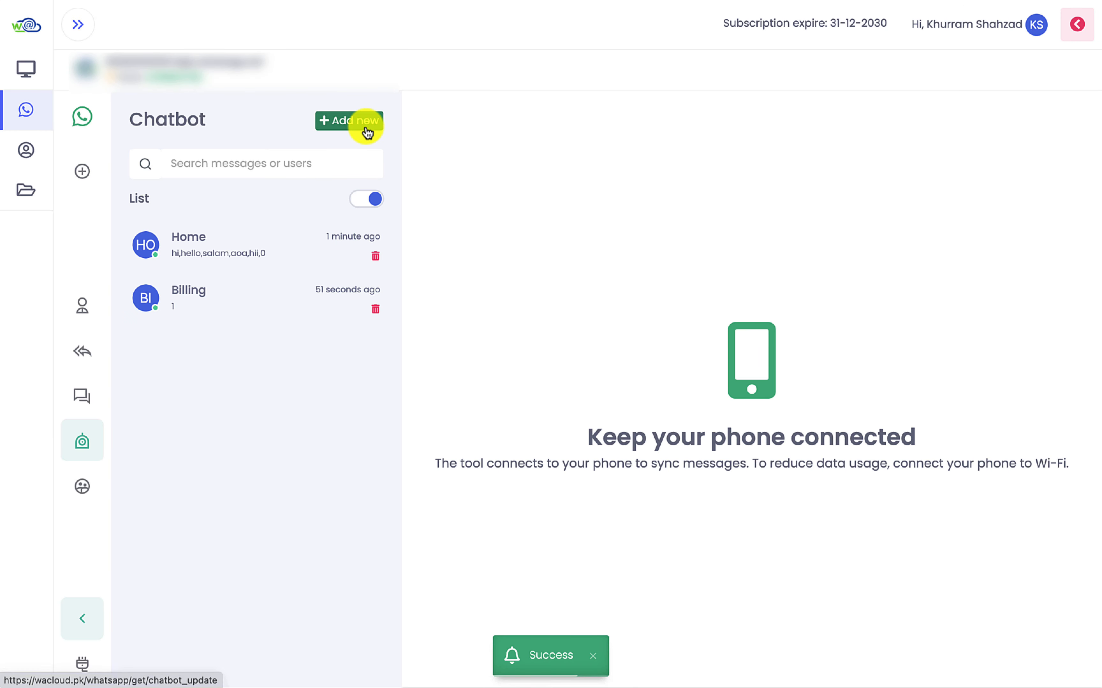
Step: Add another chatbot item named "Services" with the keyword 2
click(366, 128)
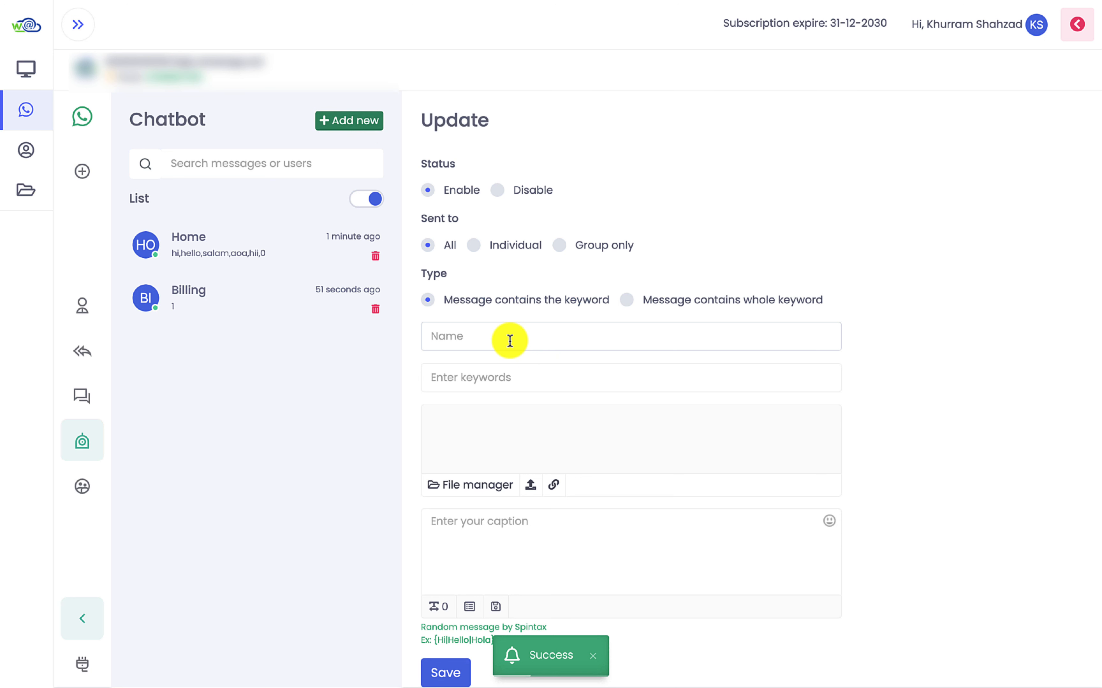
click(510, 341)
text(Services)
click(498, 372)
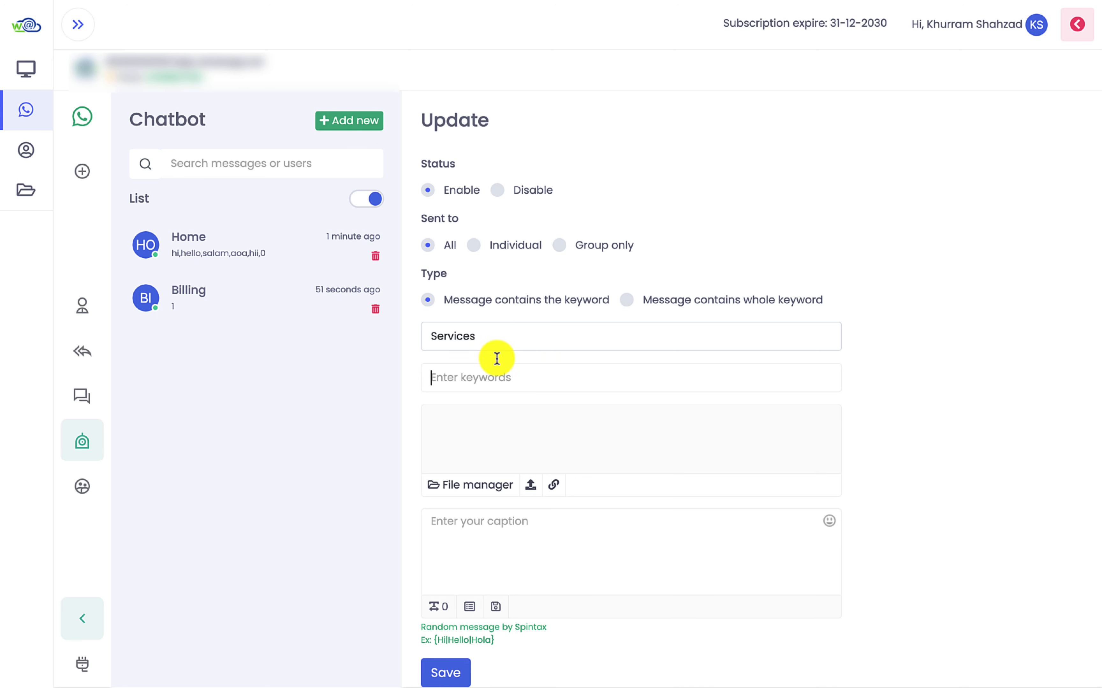
text(2)
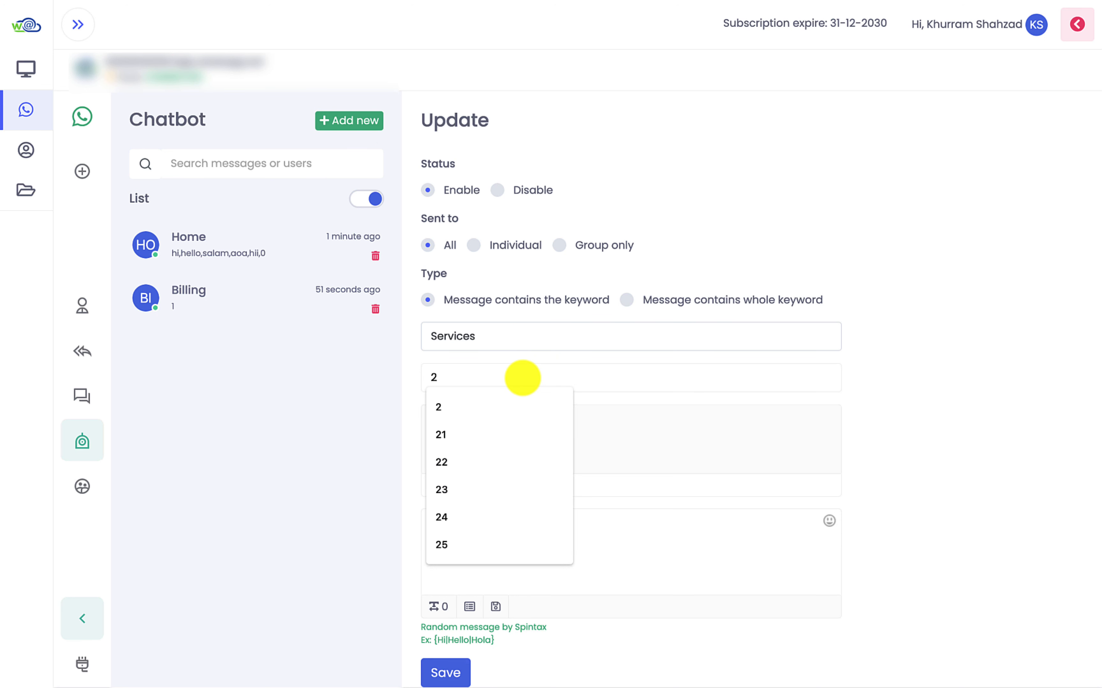
click(674, 441)
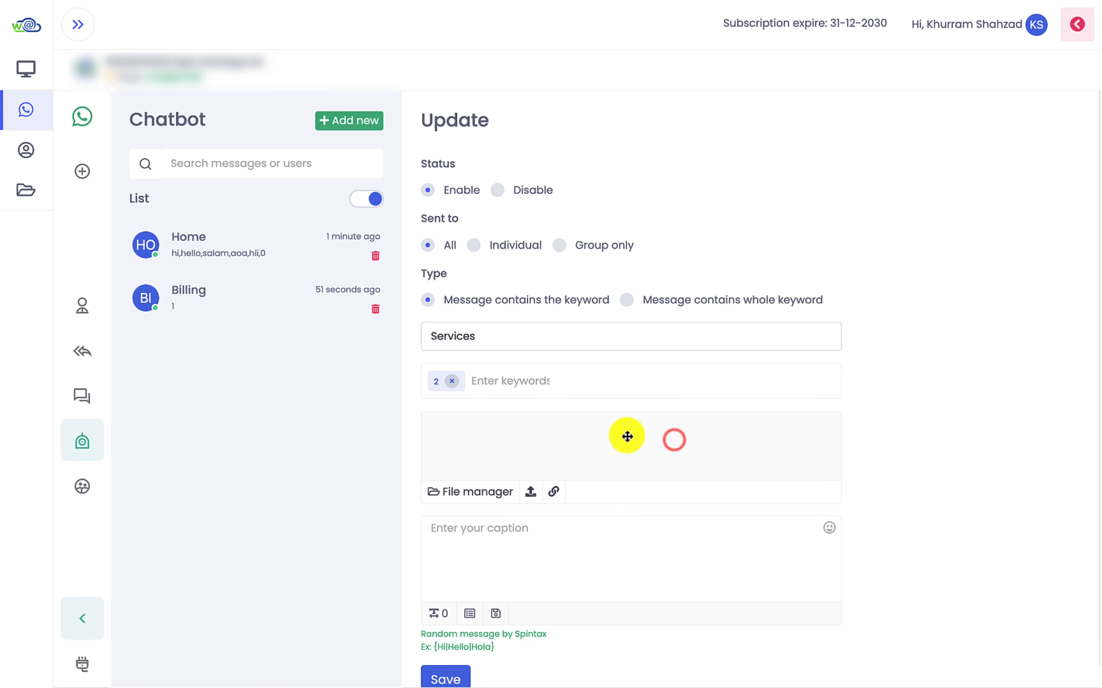
Step: Enter "*Services*" as the reply caption of the Services item and save it
click(472, 554)
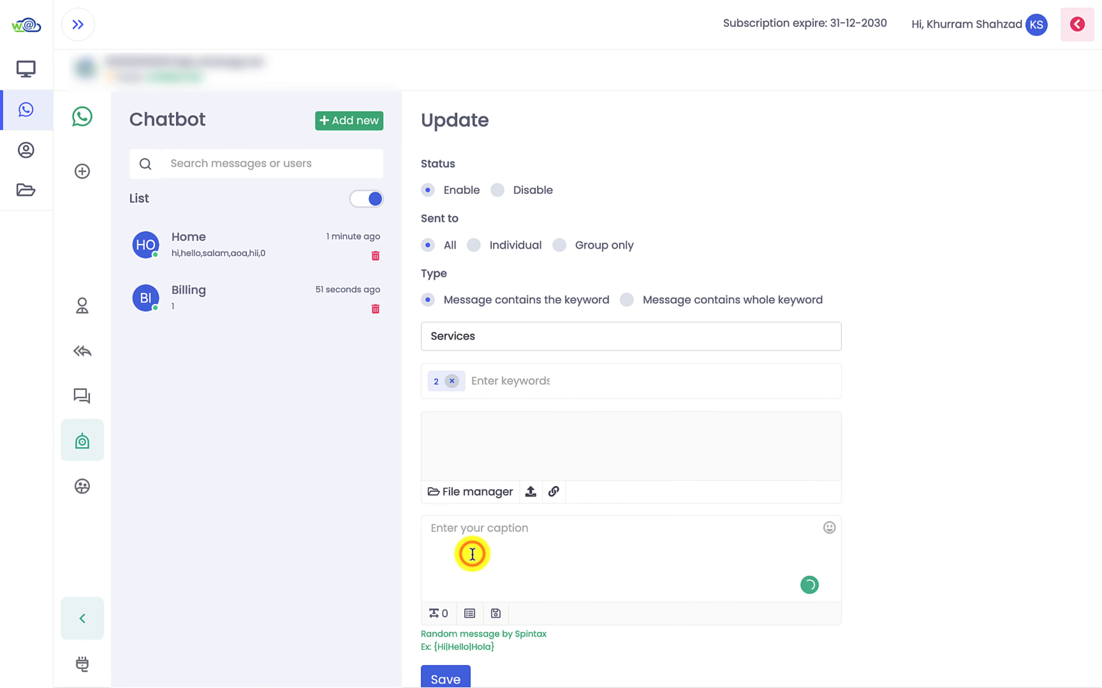
text(*)
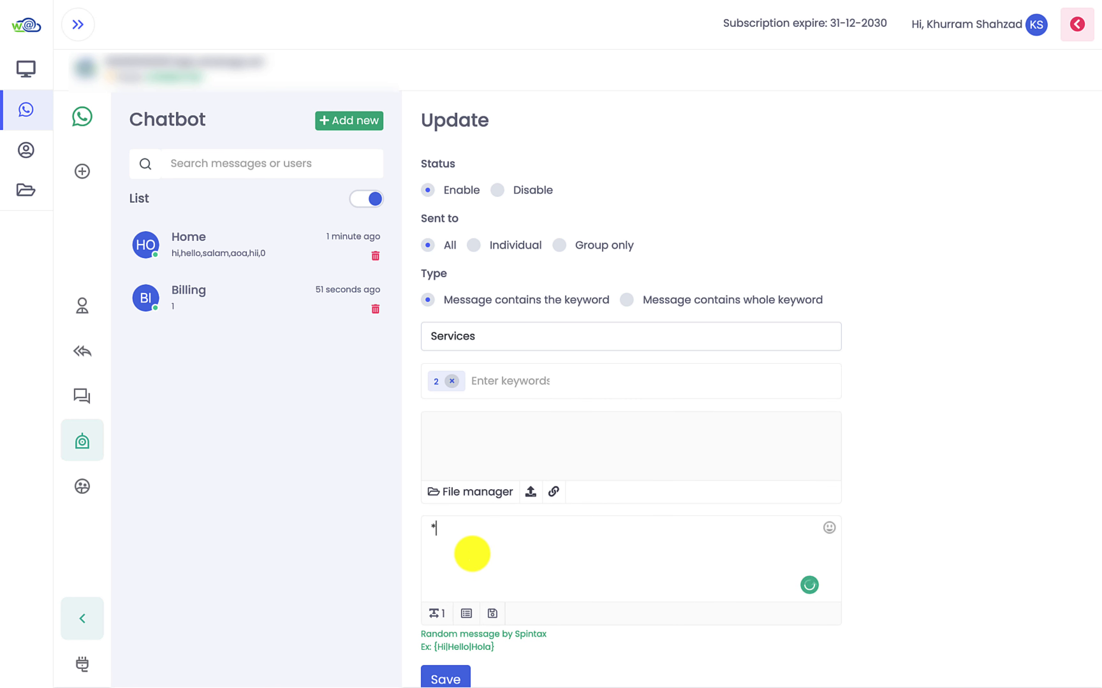
text(Services*)
click(446, 679)
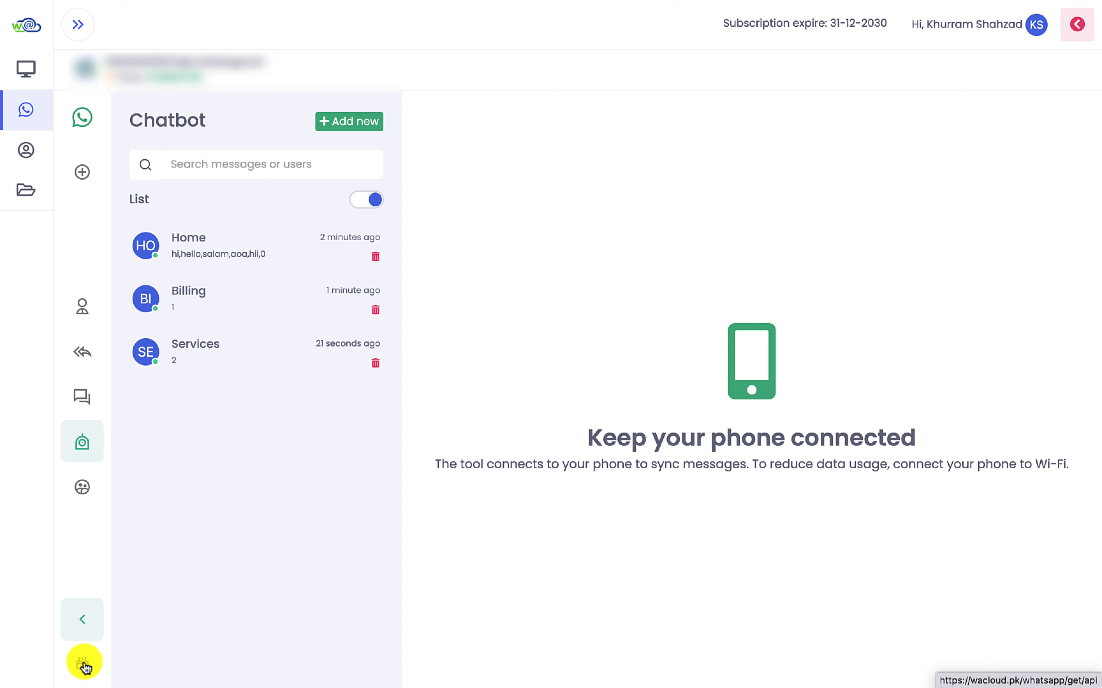
Step: Examine the Send Text request URL and its instance ID parameter in the API documentation, and look up the account's instance ID in the profile
click(84, 666)
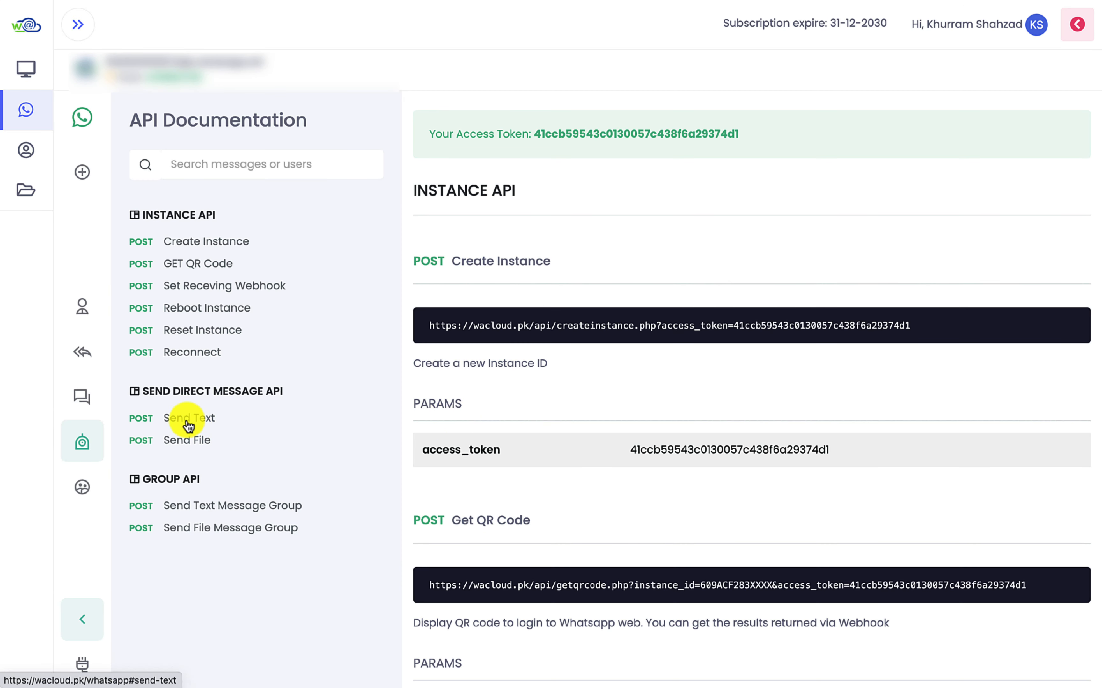
click(188, 426)
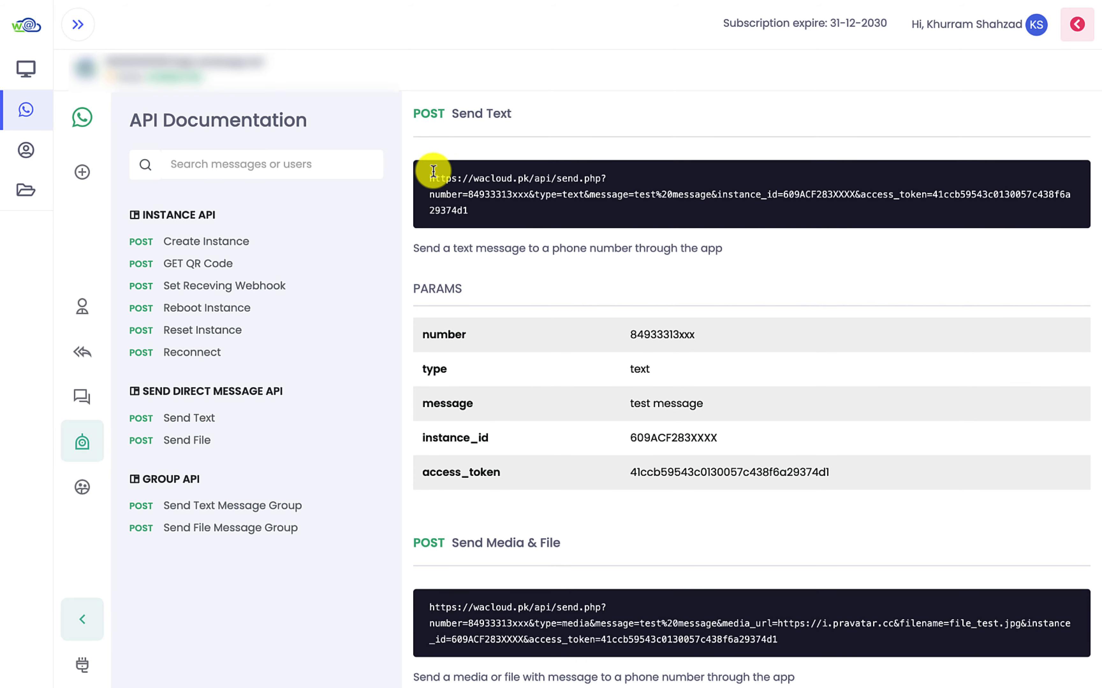
drag(427, 176, 480, 217)
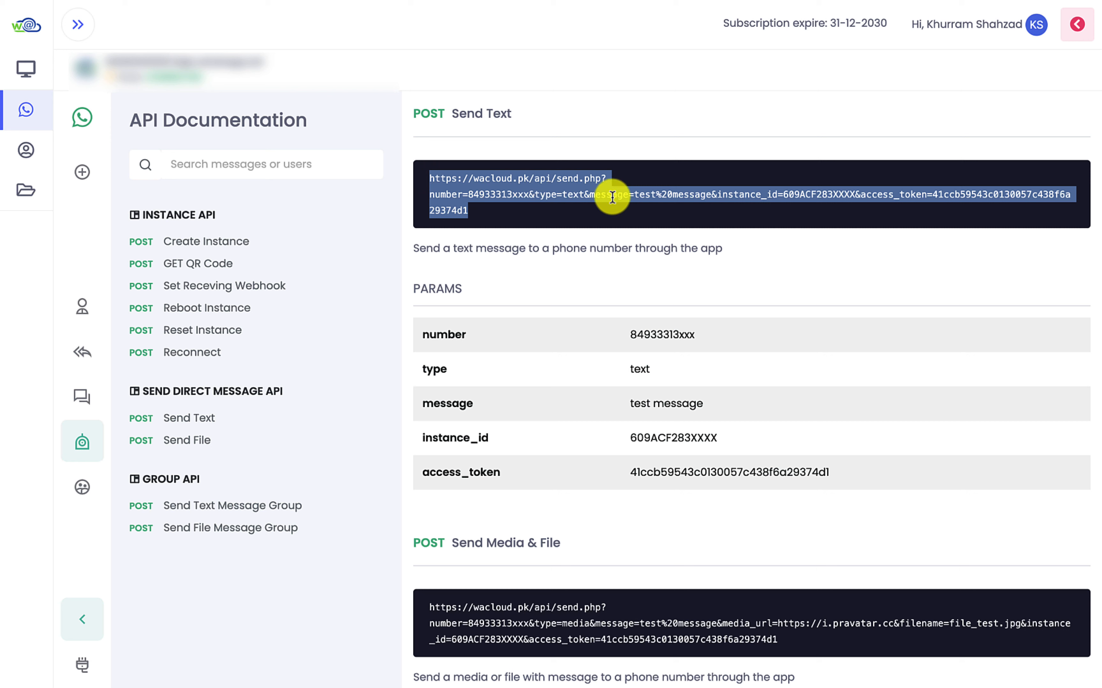
click(808, 207)
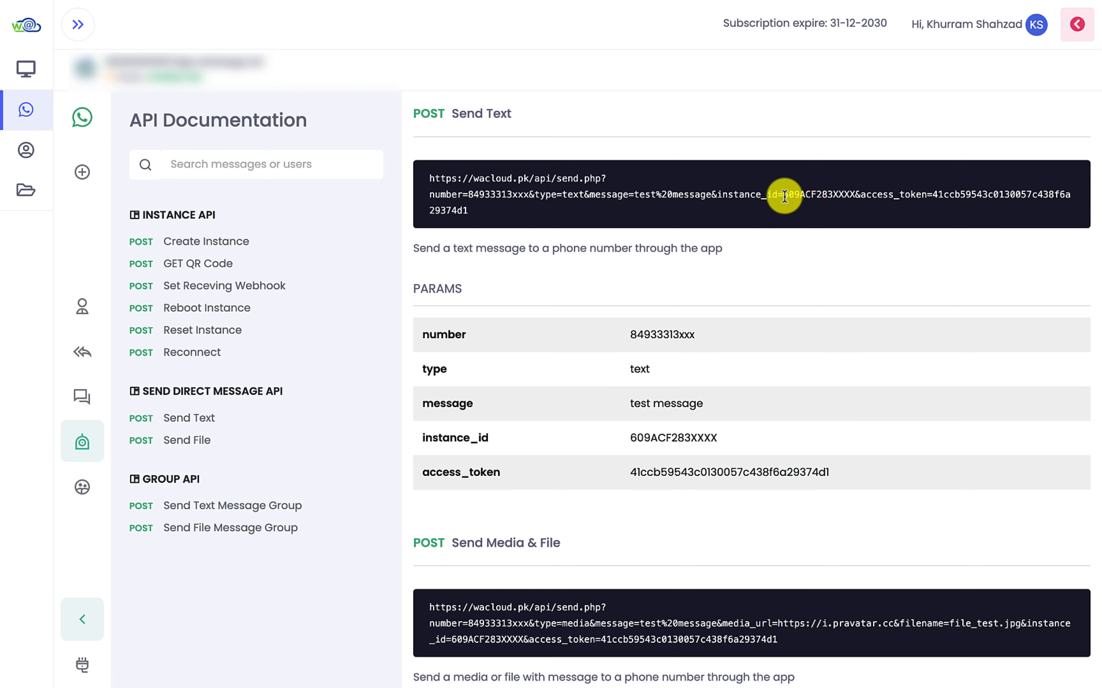
drag(783, 197, 856, 195)
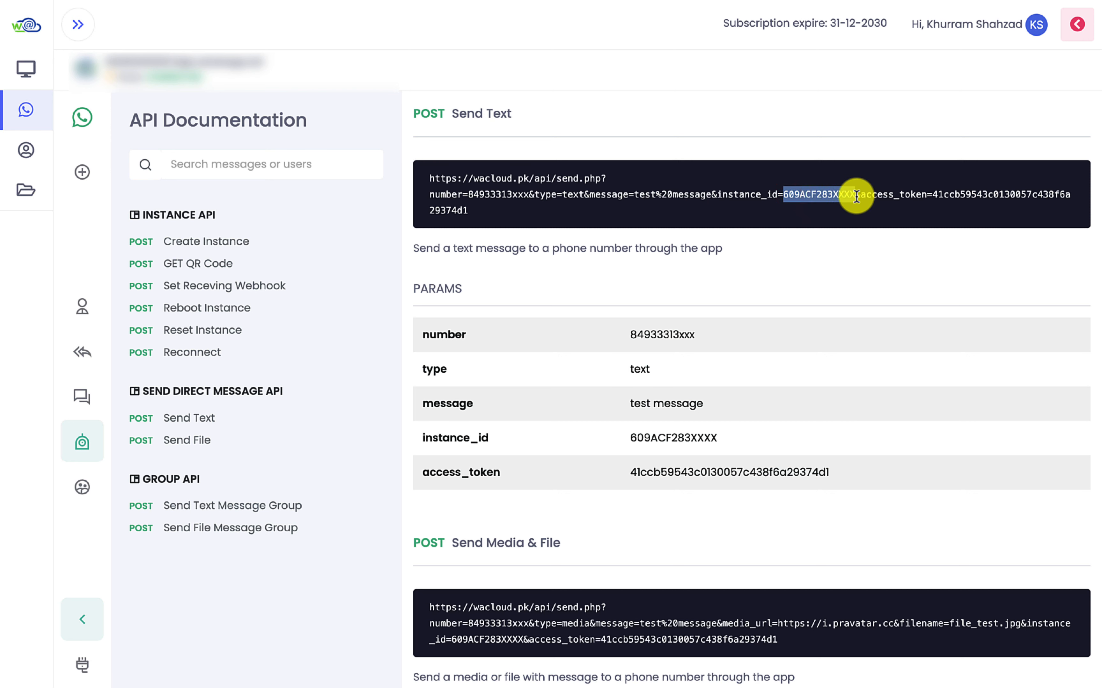
click(82, 306)
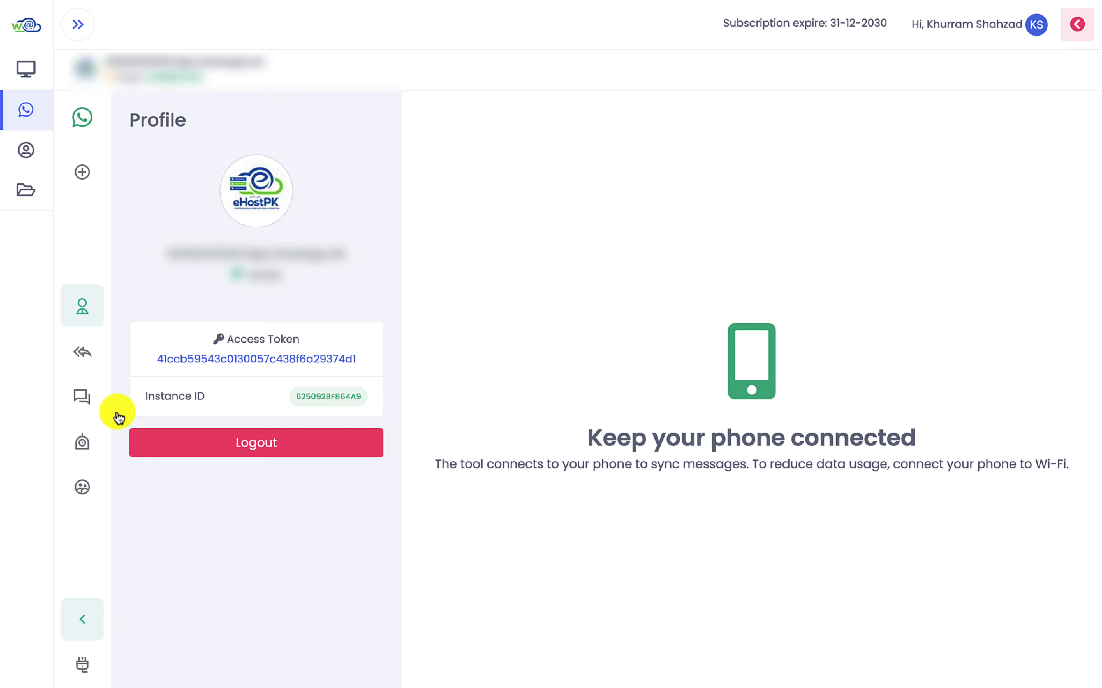
Step: Open the export participants page and reload its list of groups
click(82, 487)
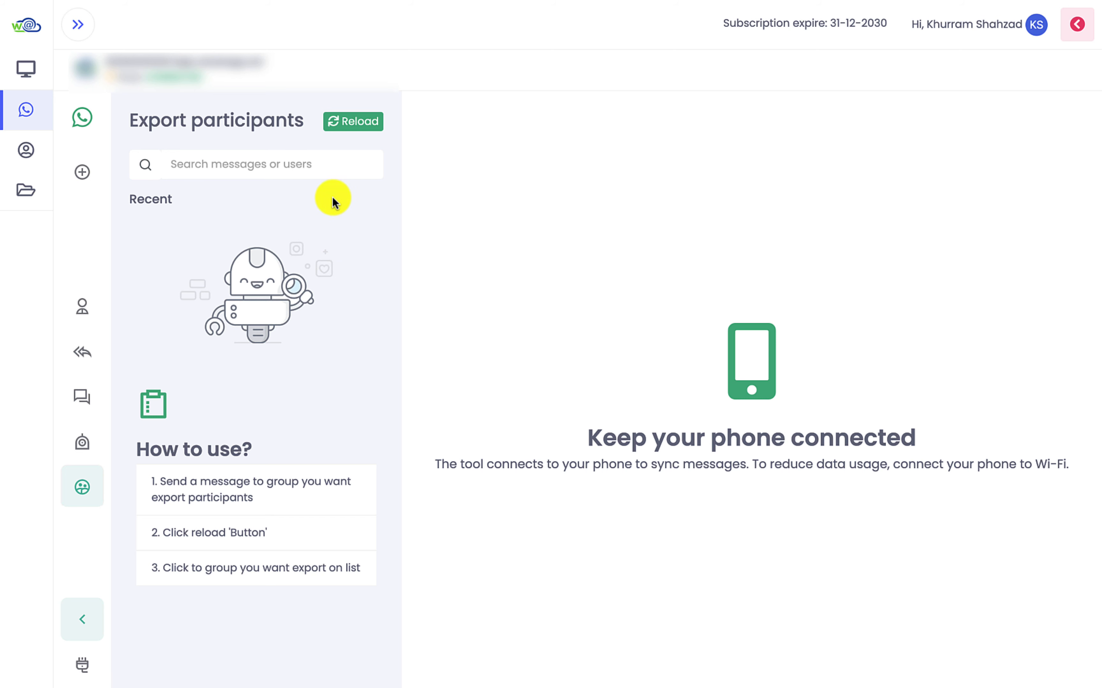
click(355, 123)
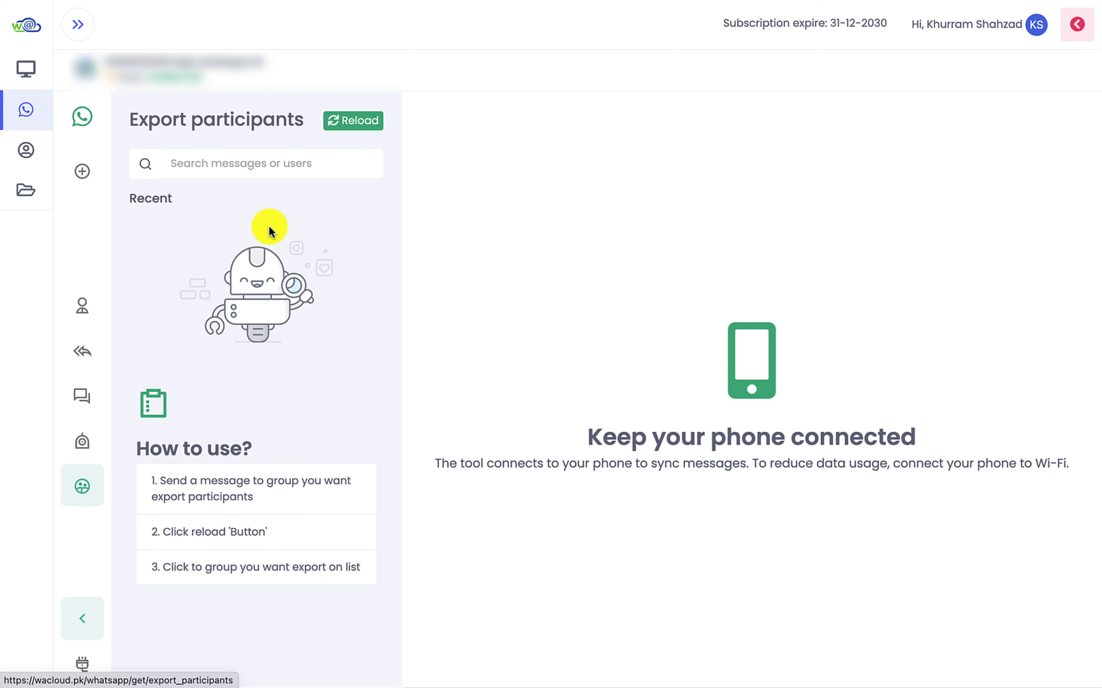